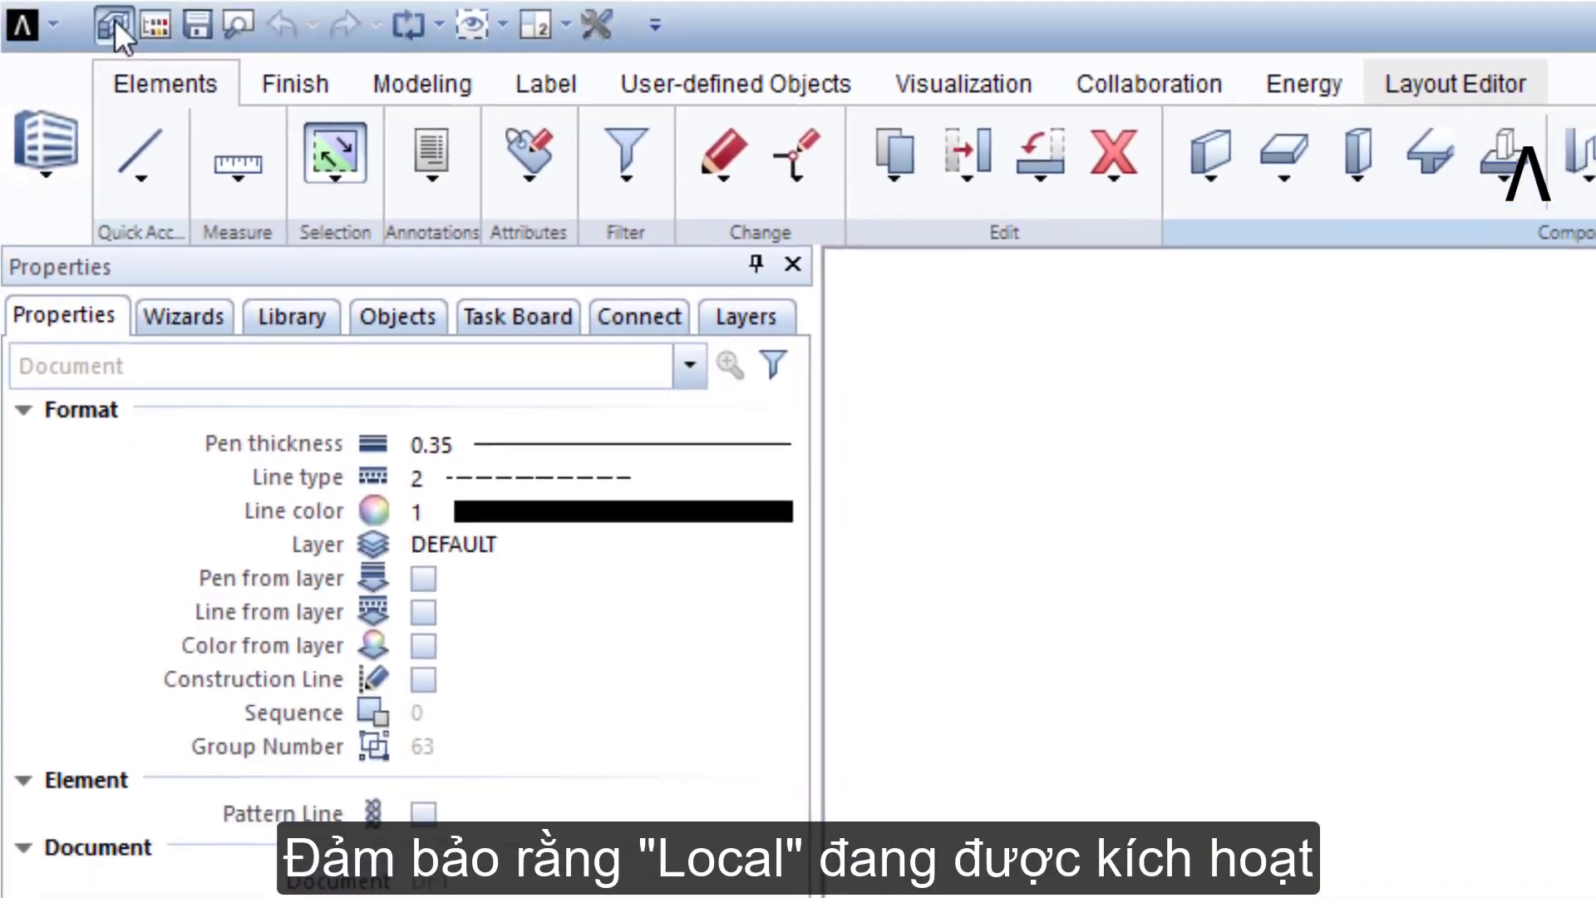
# Start a new local project 'practice buildingstructure' with no template and advance to additional settings.
pyautogui.click(103, 23)
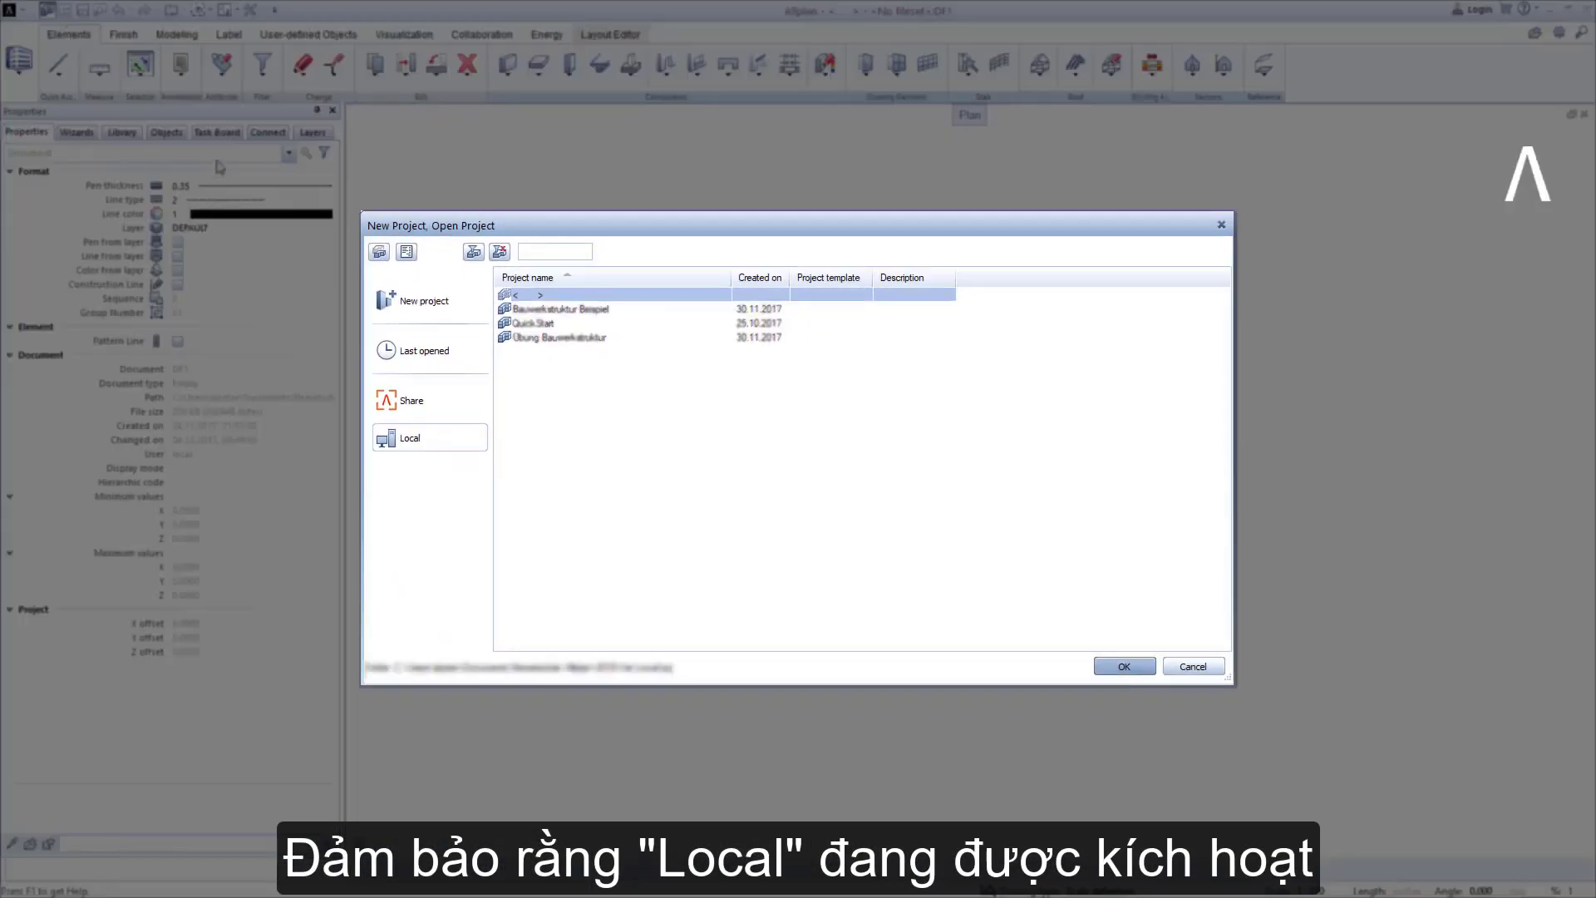
pyautogui.click(444, 438)
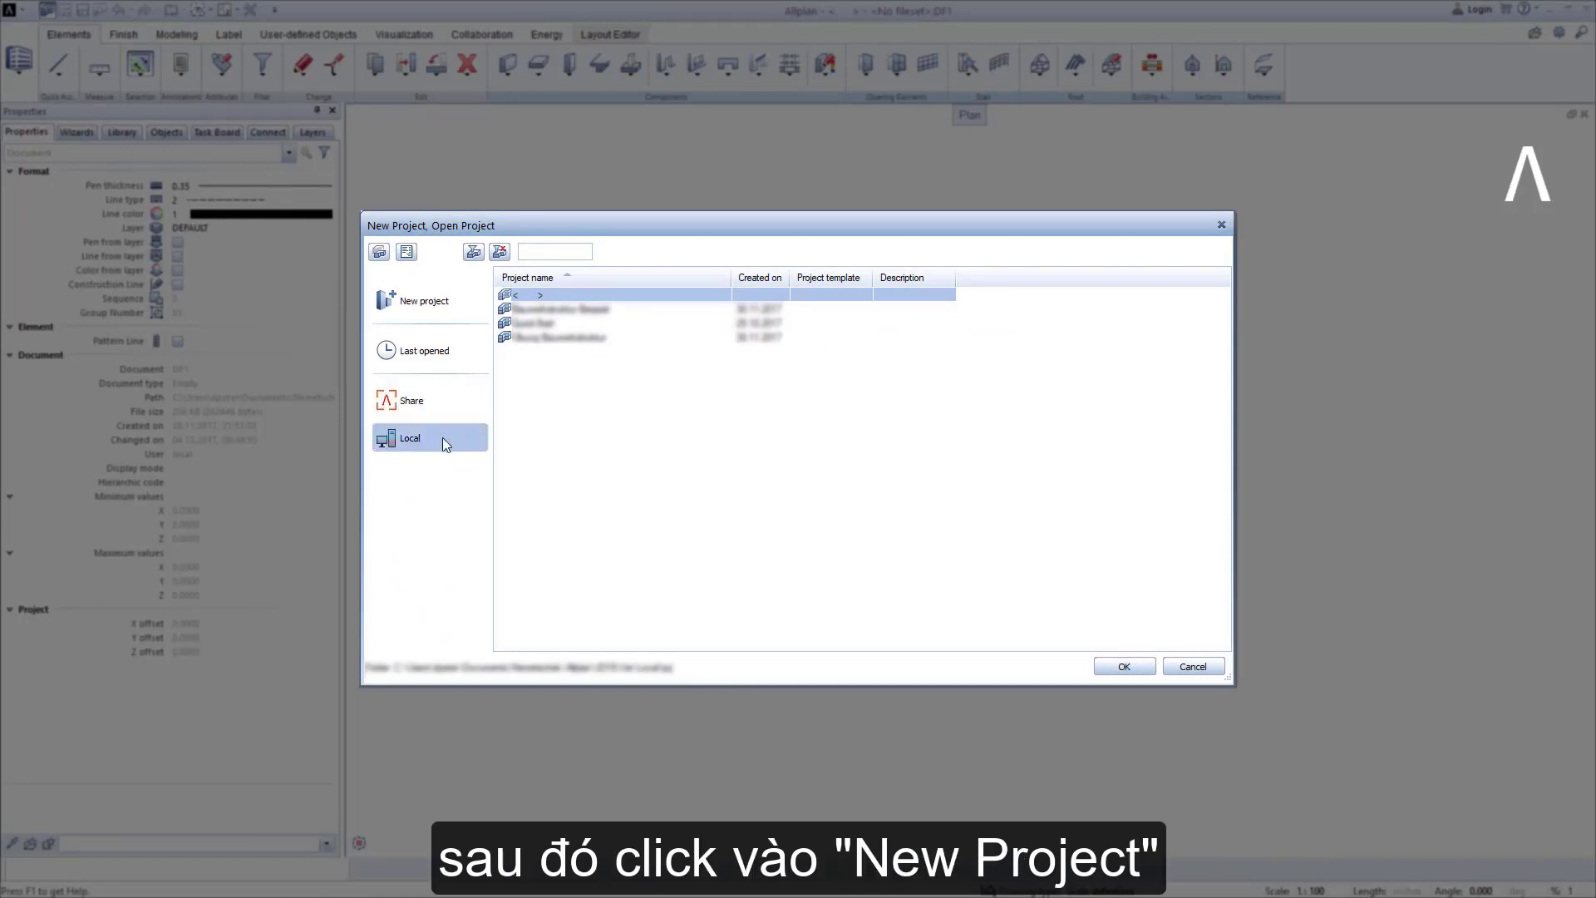
pyautogui.click(430, 302)
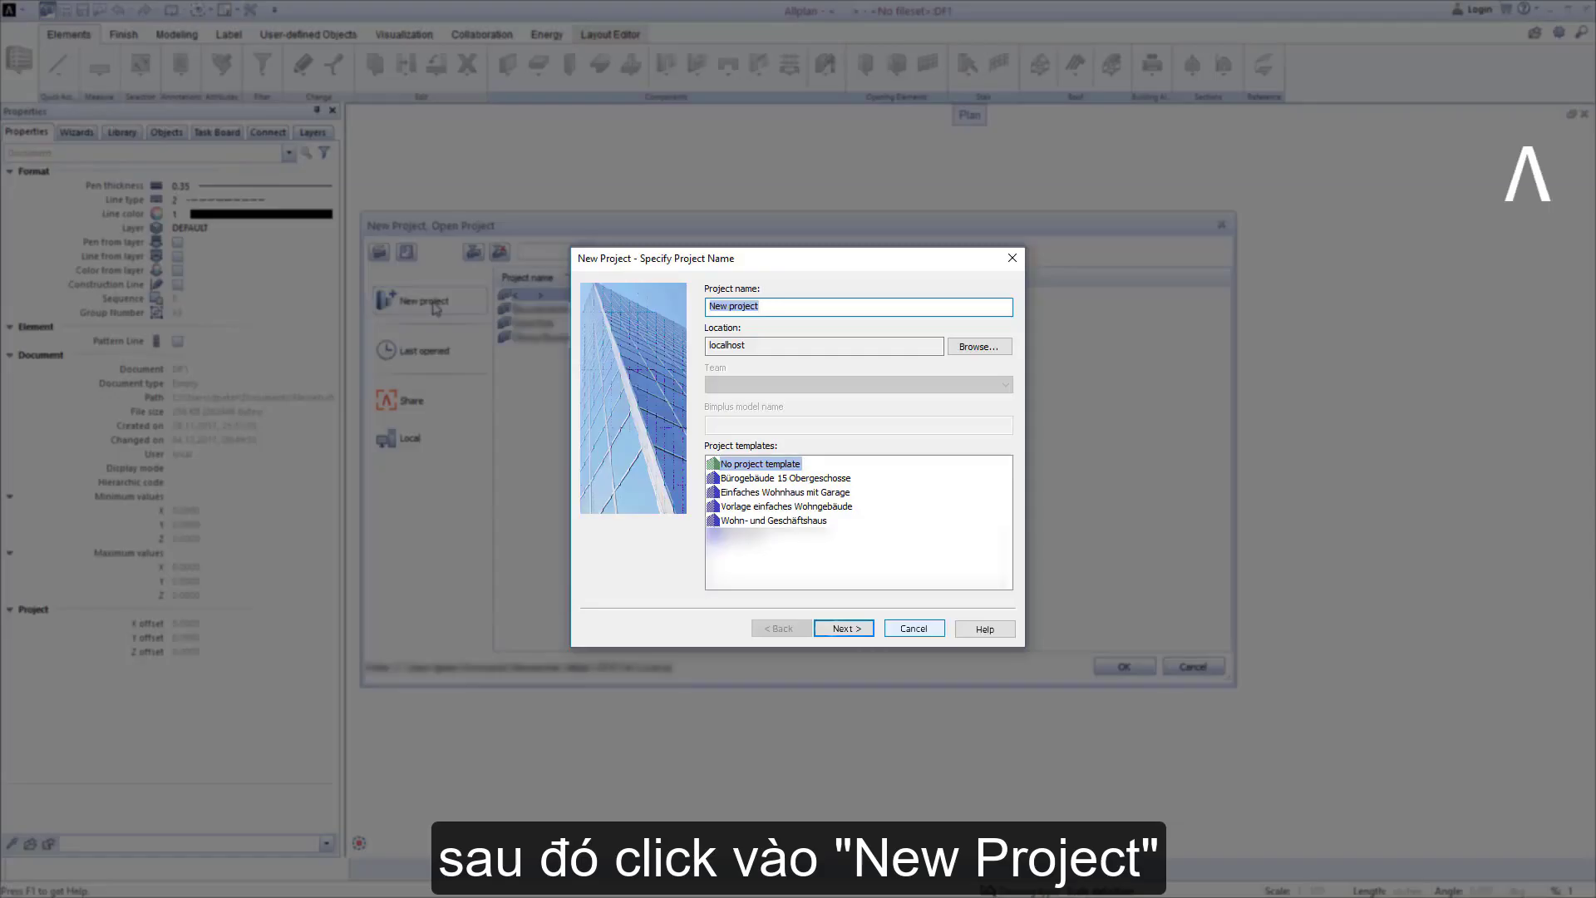
pyautogui.write('practice buildingstructure')
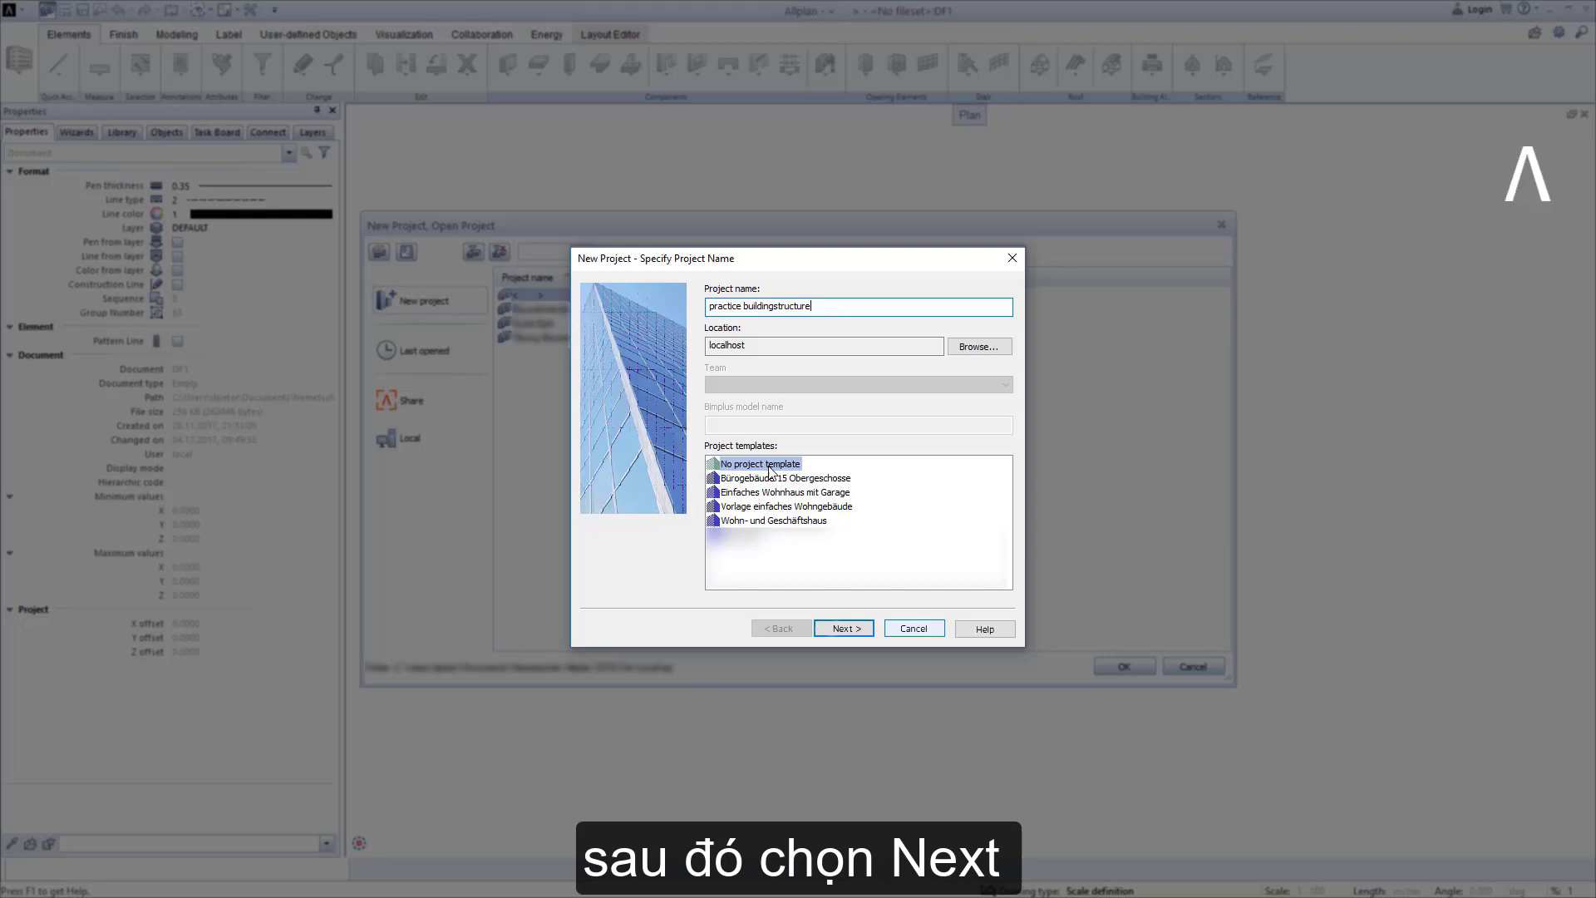
pyautogui.click(842, 629)
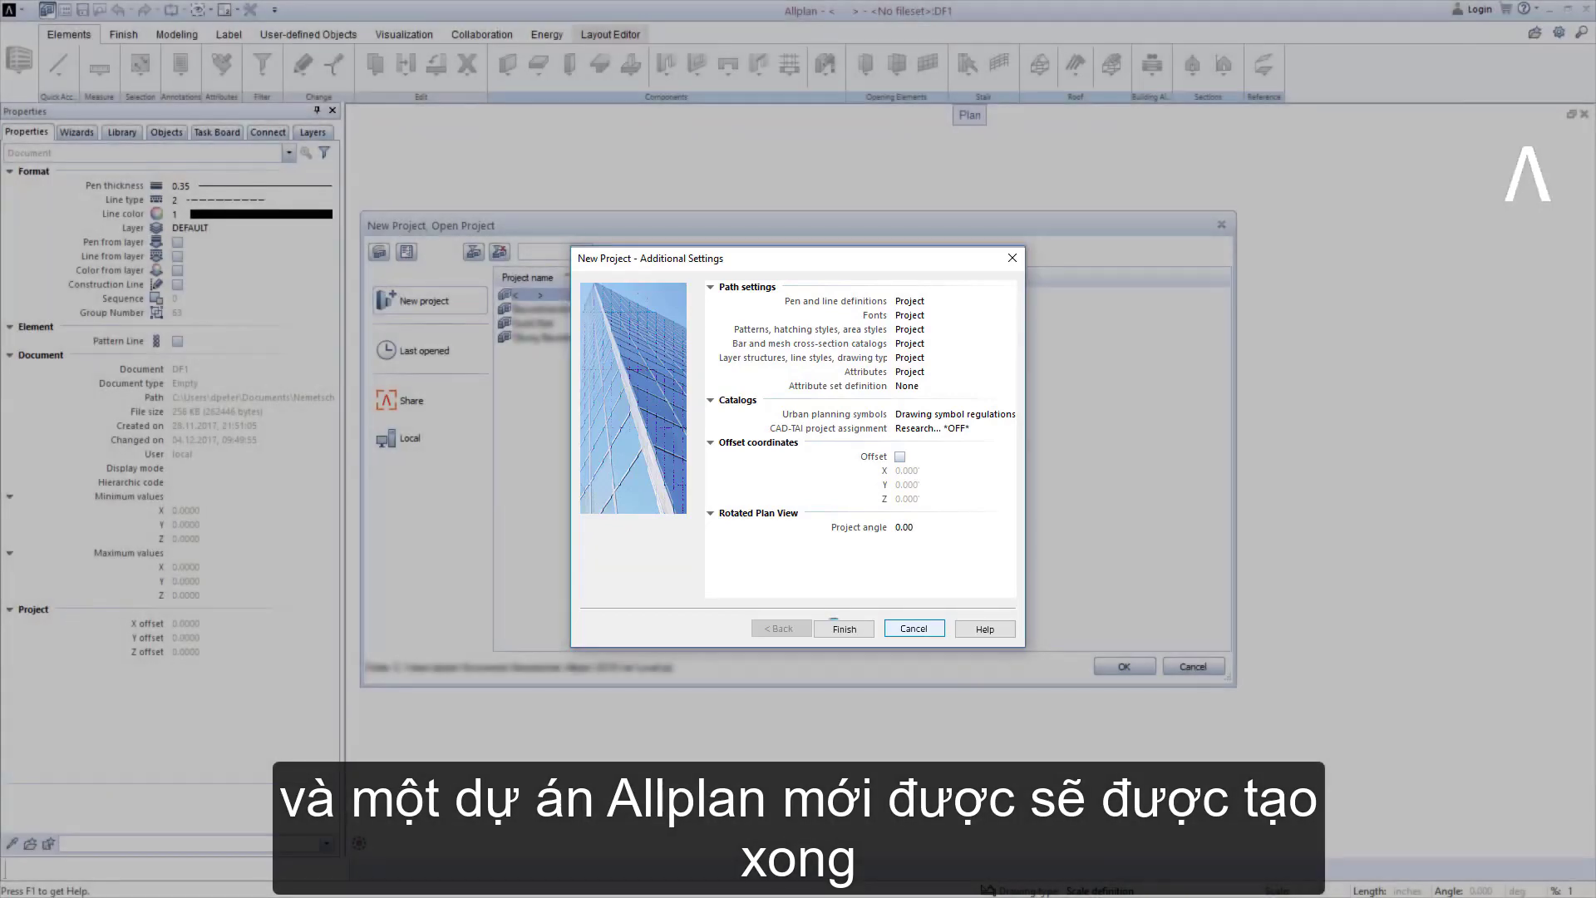
# Finish the Additional Settings dialog to create the practice buildingstructure project.
pyautogui.click(842, 629)
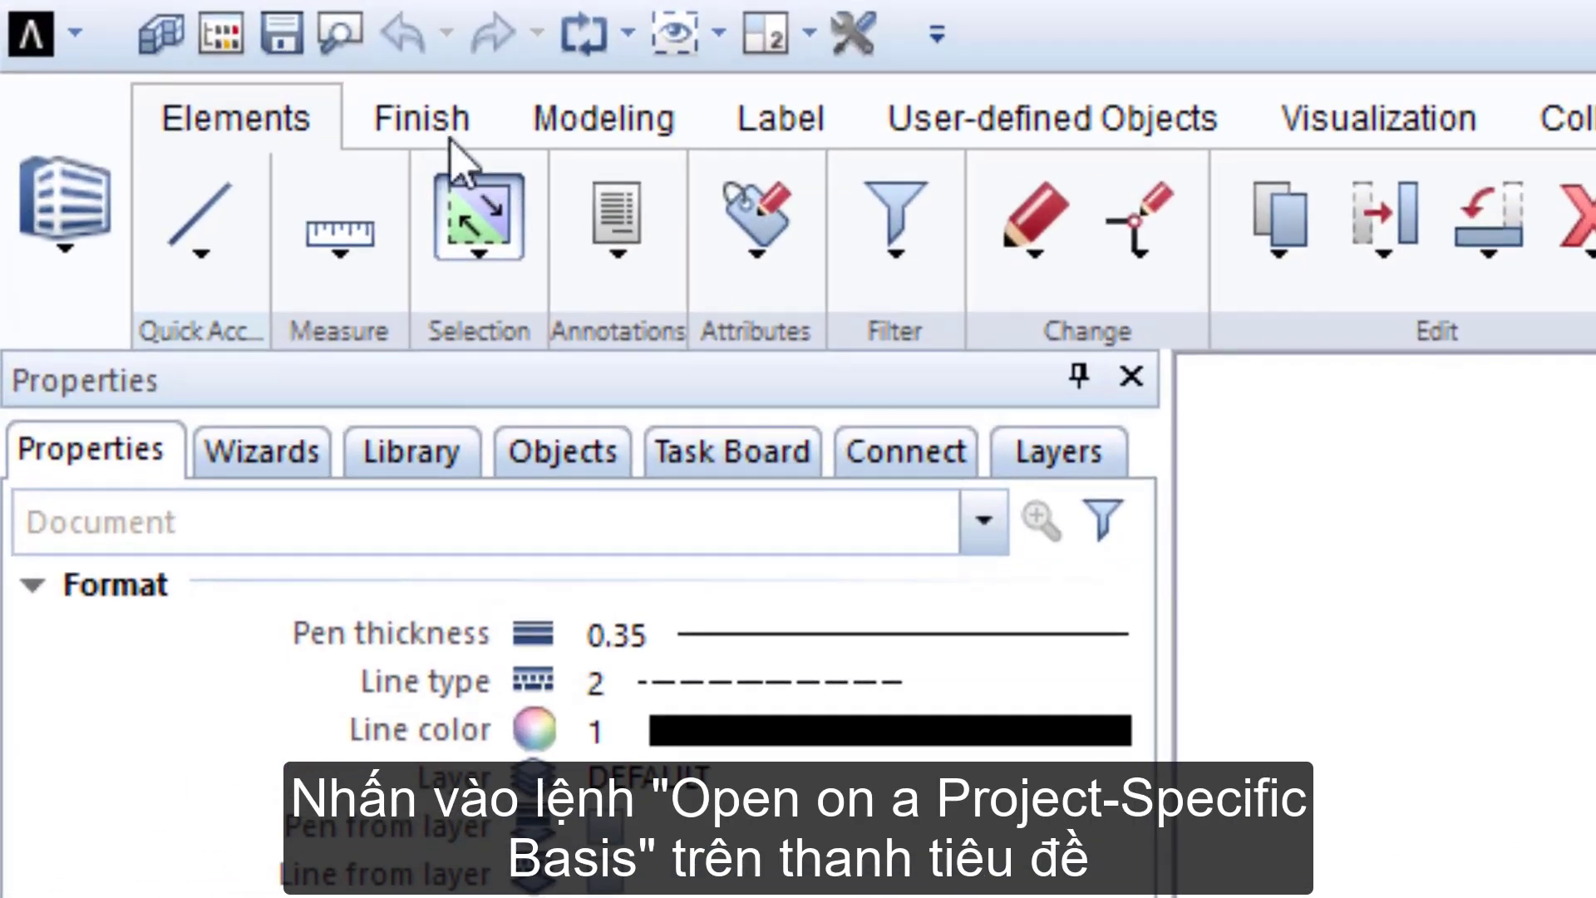
# Open the Open on a Project-Specific Basis dialog from the quick access toolbar.
pyautogui.click(221, 36)
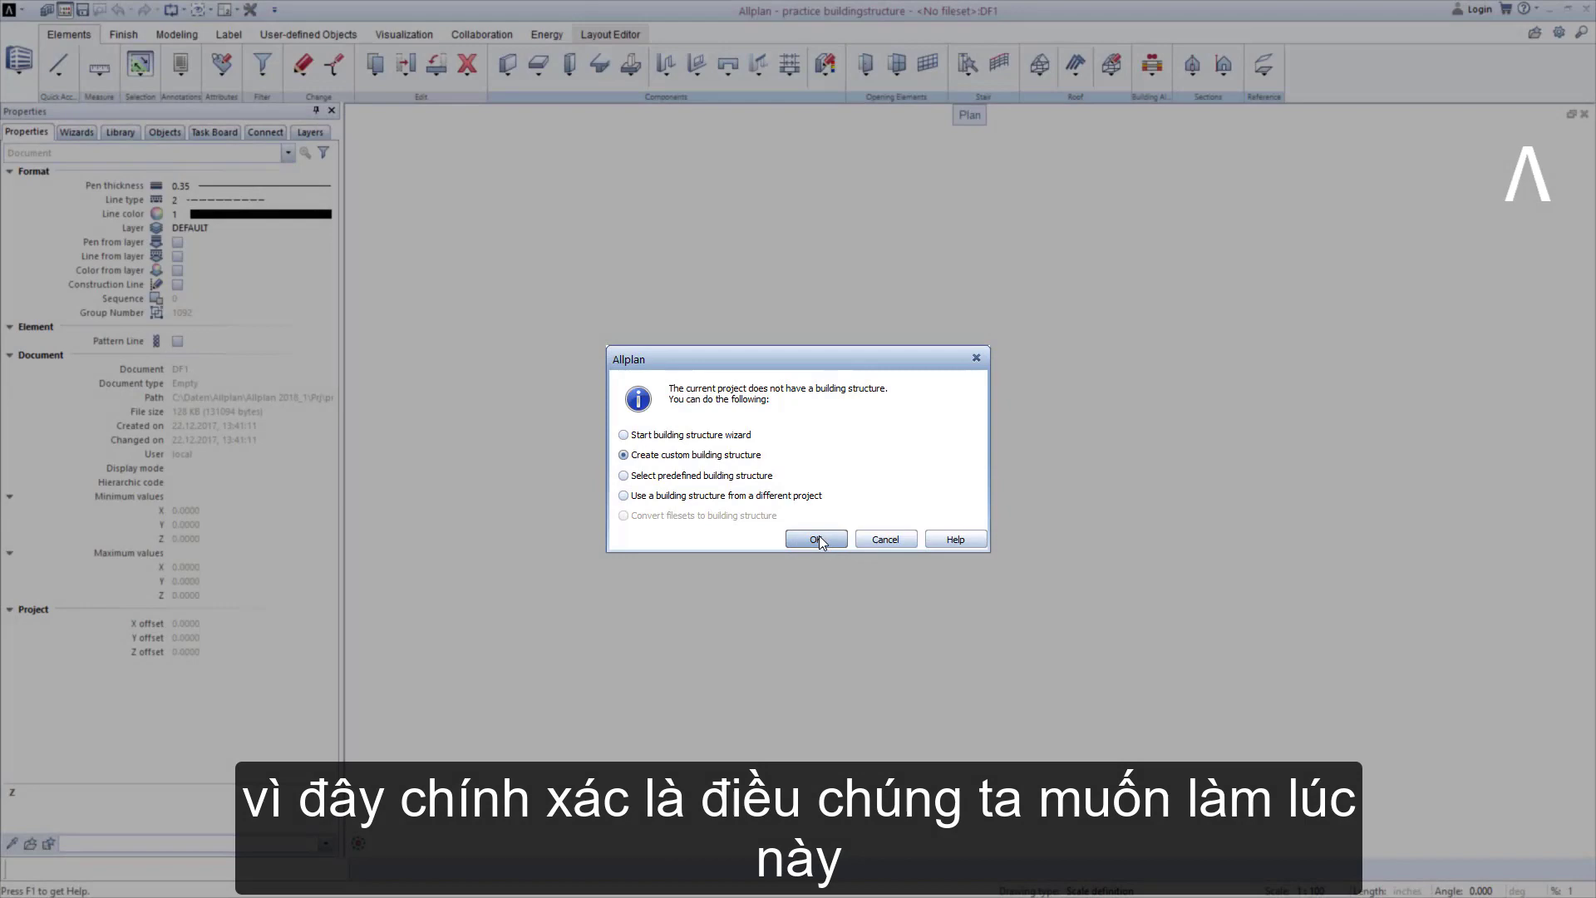
# Confirm 'Create custom building structure' to show the drawing files and structure overview.
pyautogui.click(820, 538)
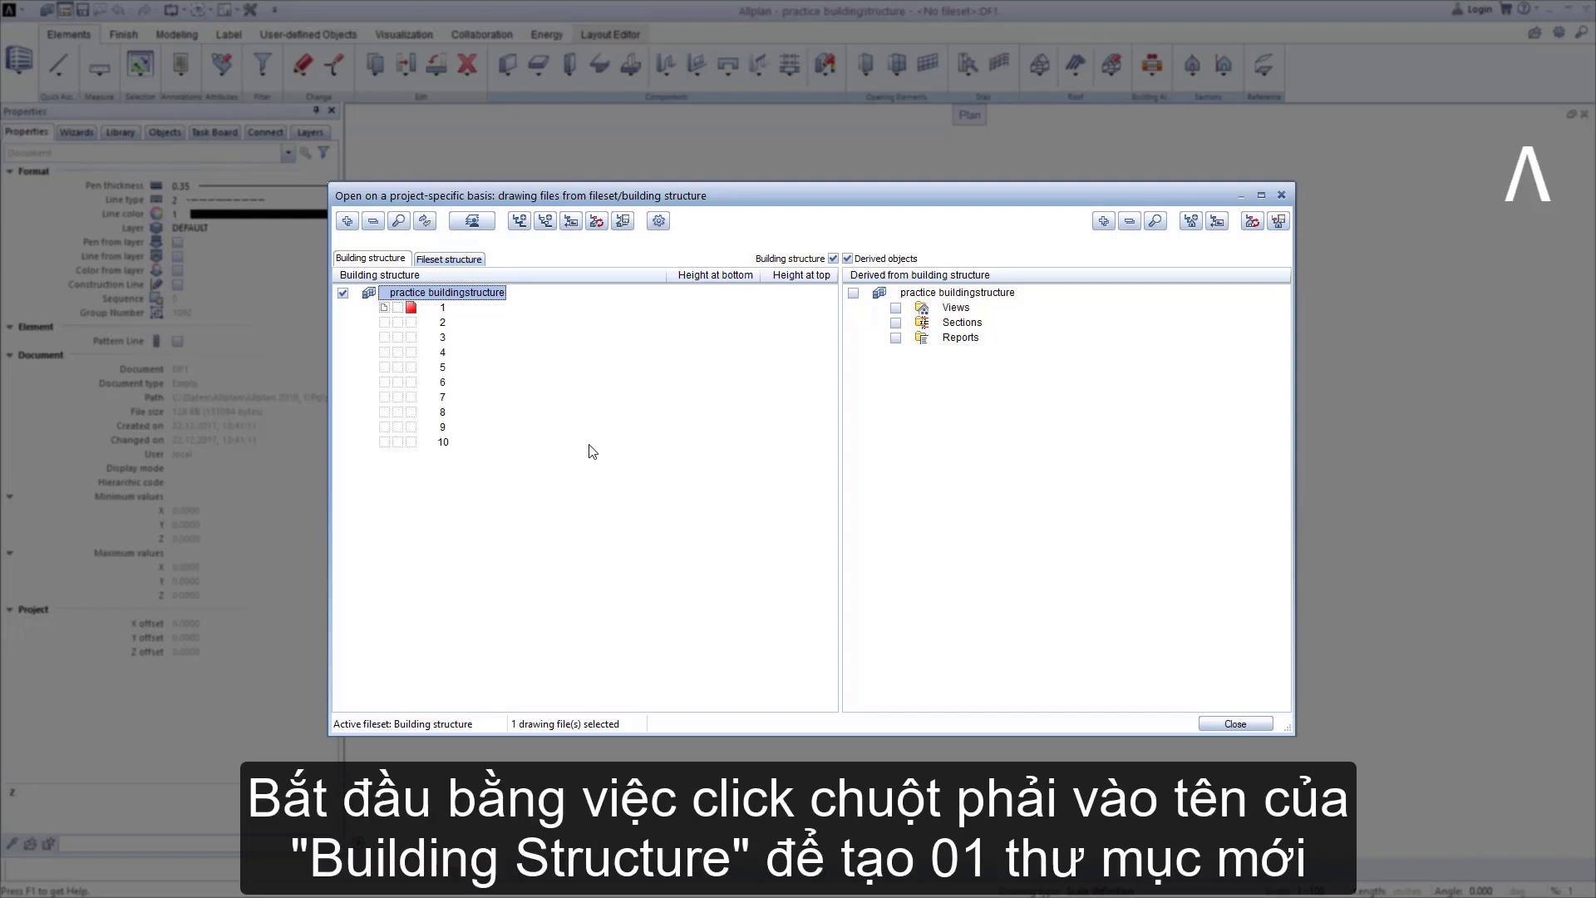
# Insert a Site structural level under the project root and rename it 'Site Anytown'.
pyautogui.rightClick(485, 300)
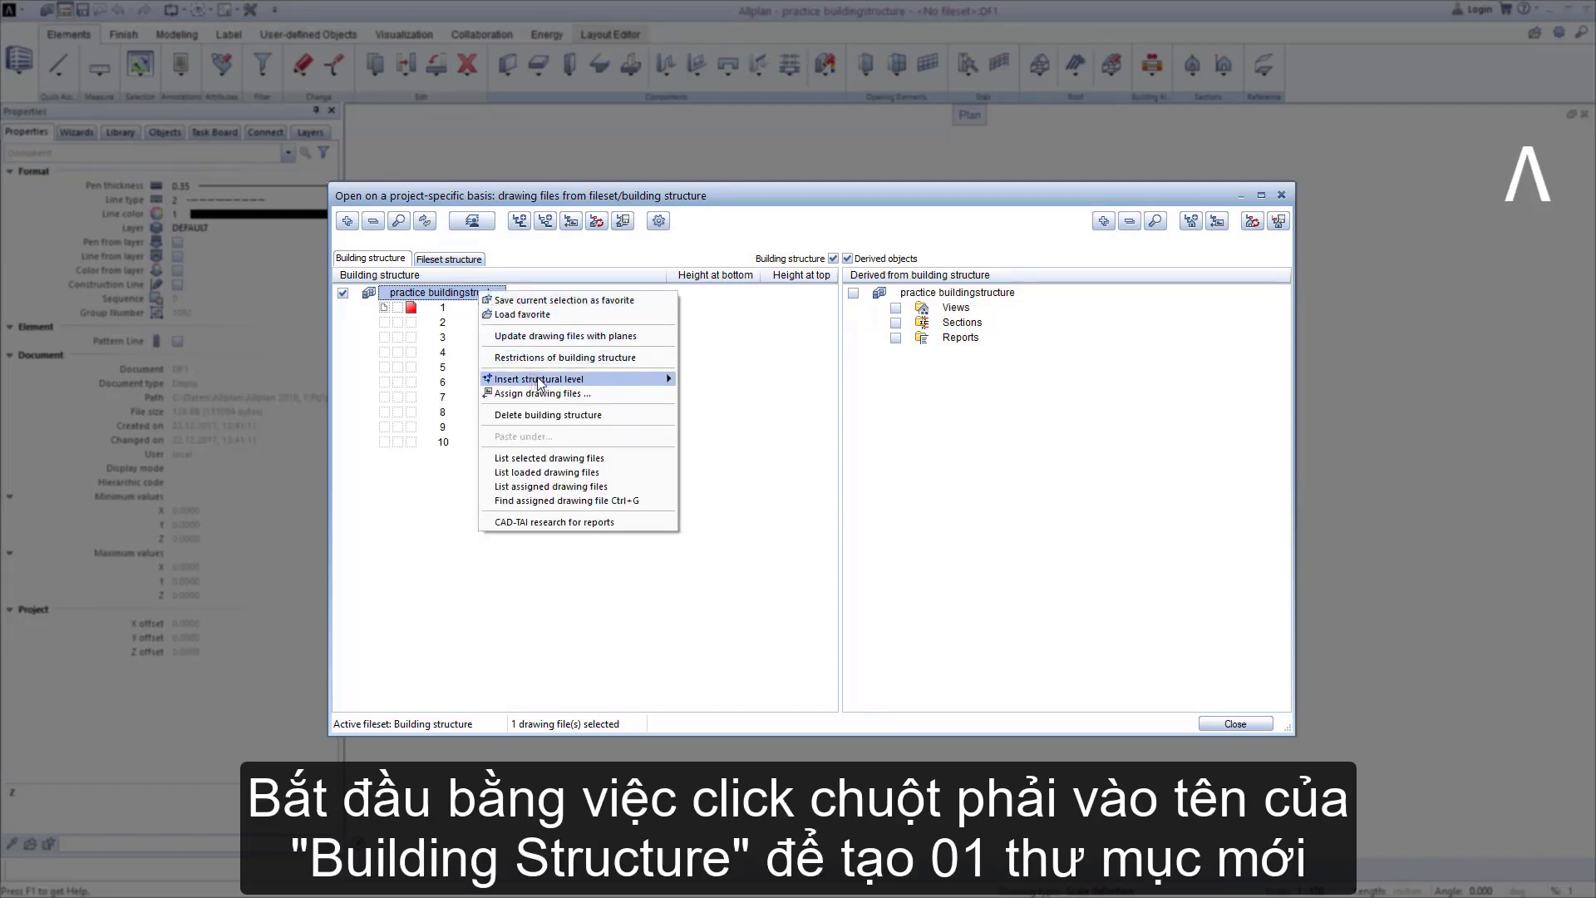
pyautogui.moveTo(548, 377)
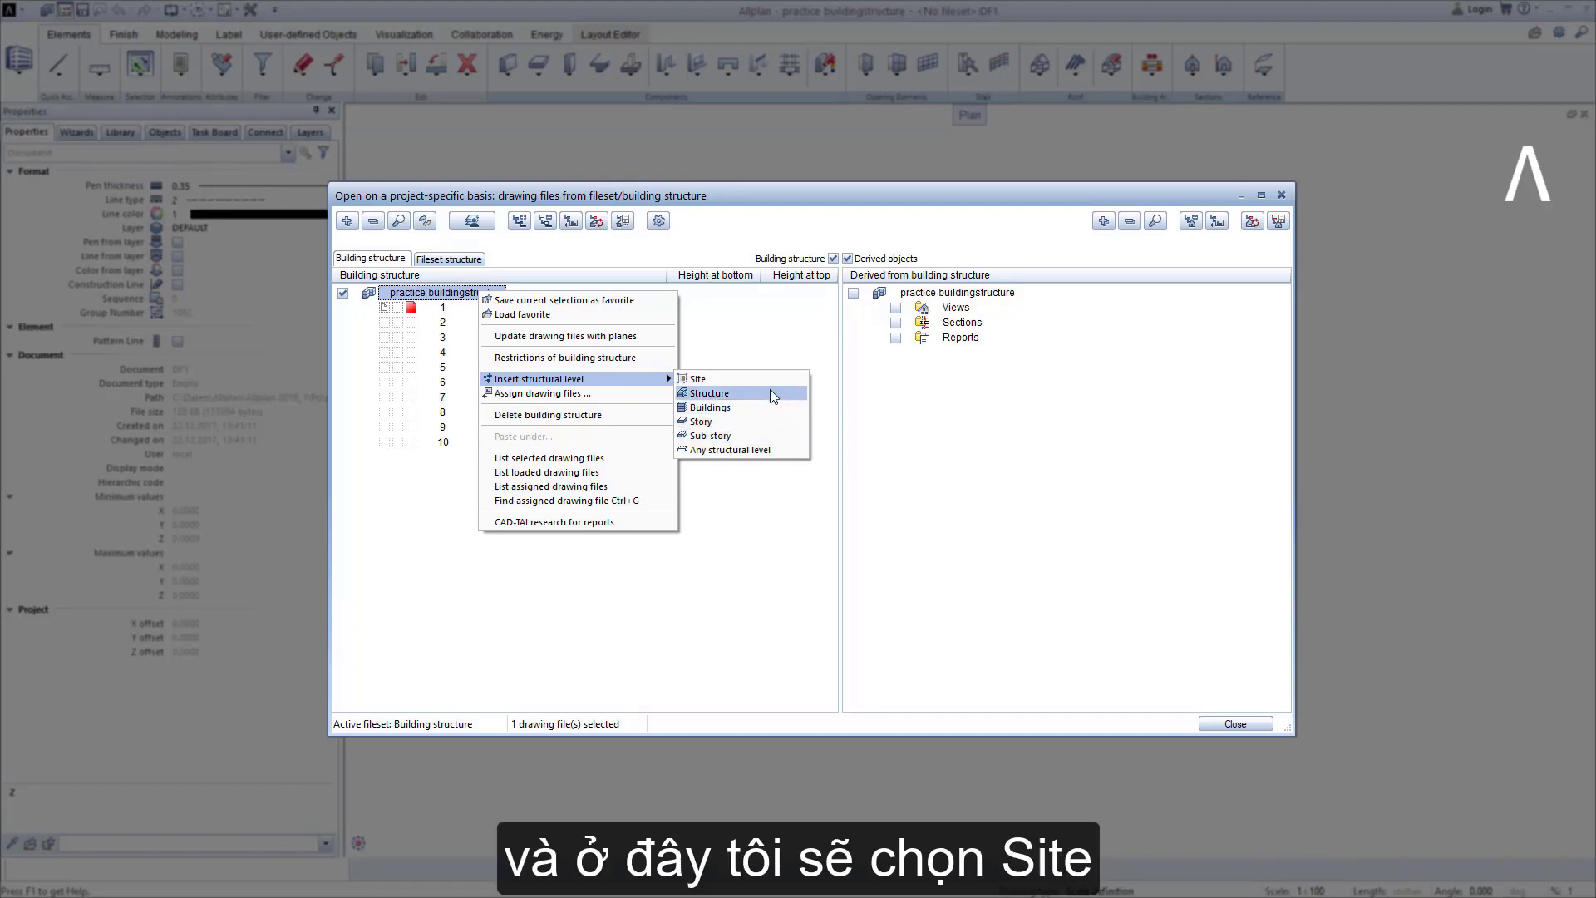
pyautogui.click(769, 379)
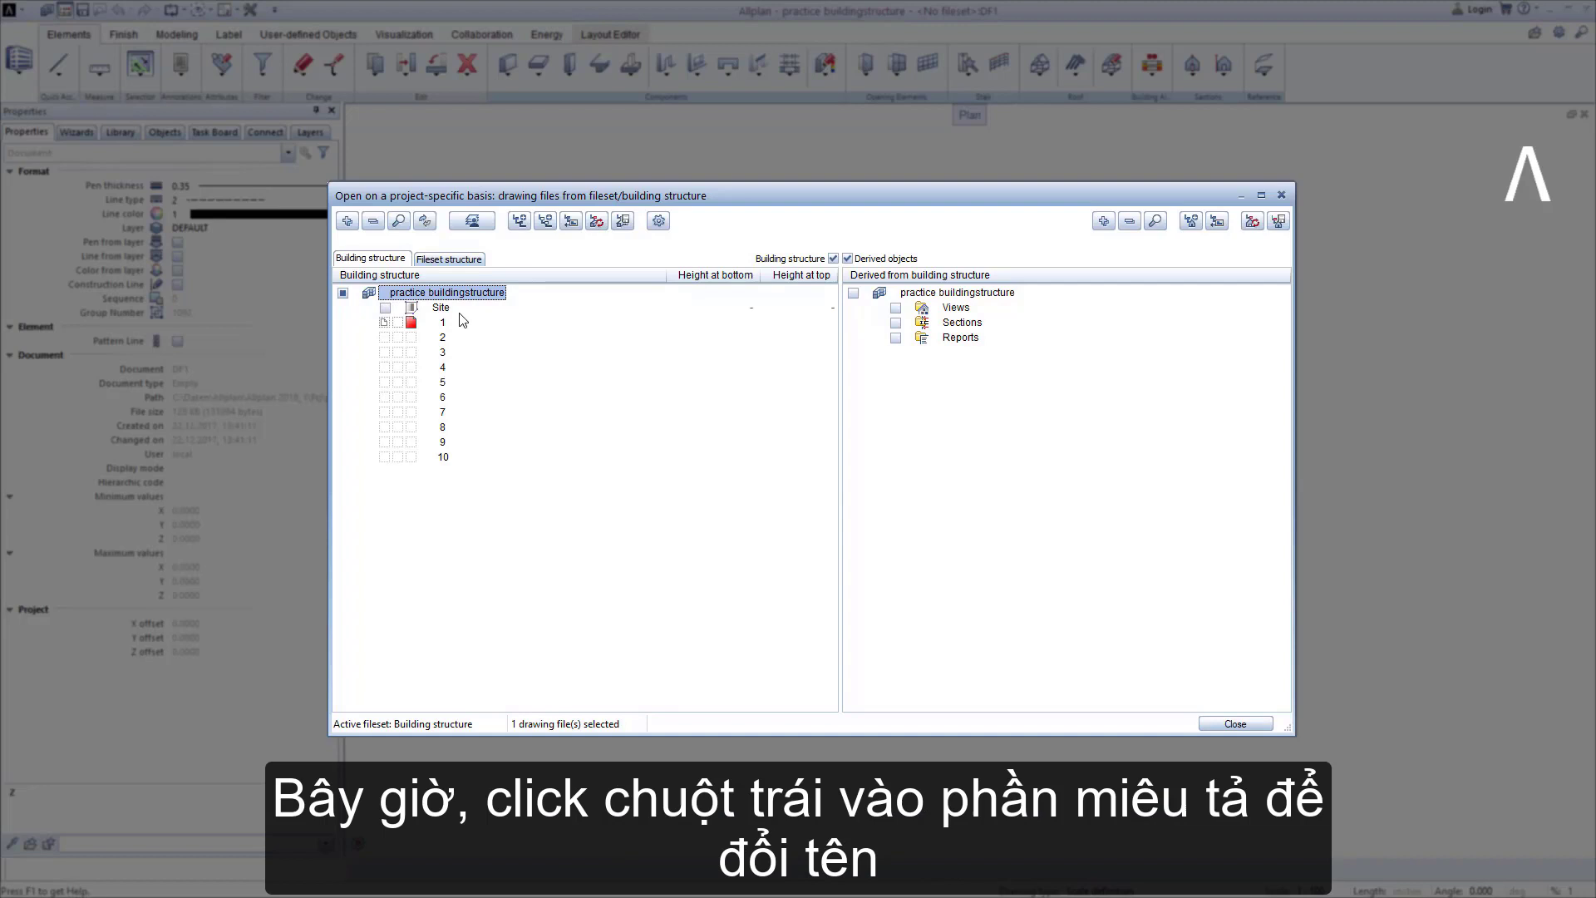
pyautogui.click(446, 309)
pyautogui.click(445, 311)
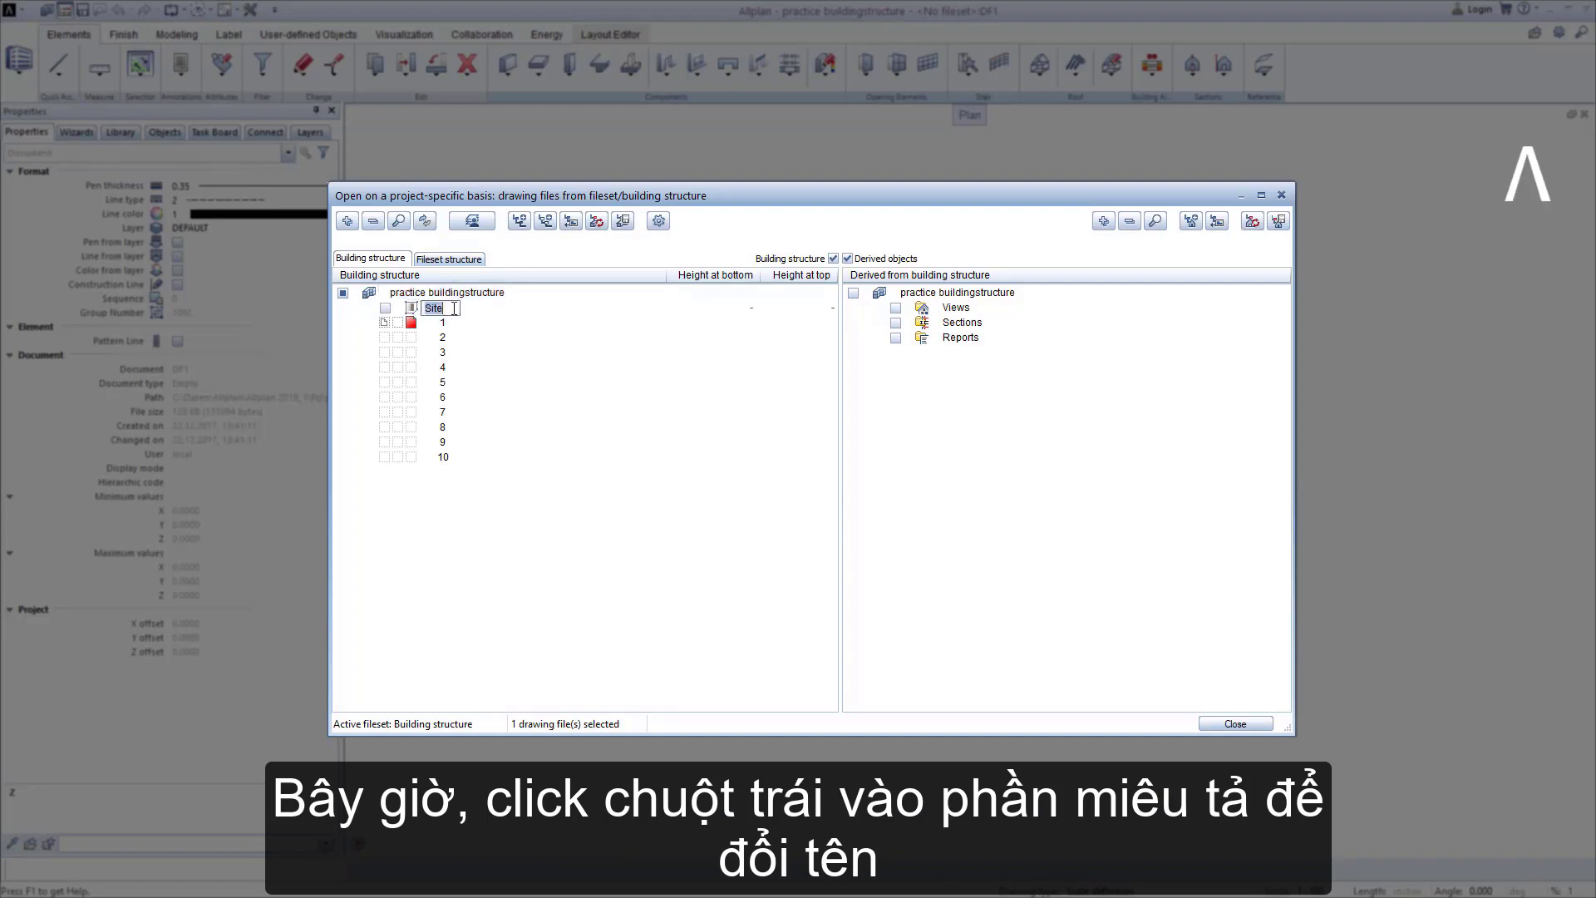
pyautogui.write('A')
pyautogui.write('nyt')
pyautogui.write('own')
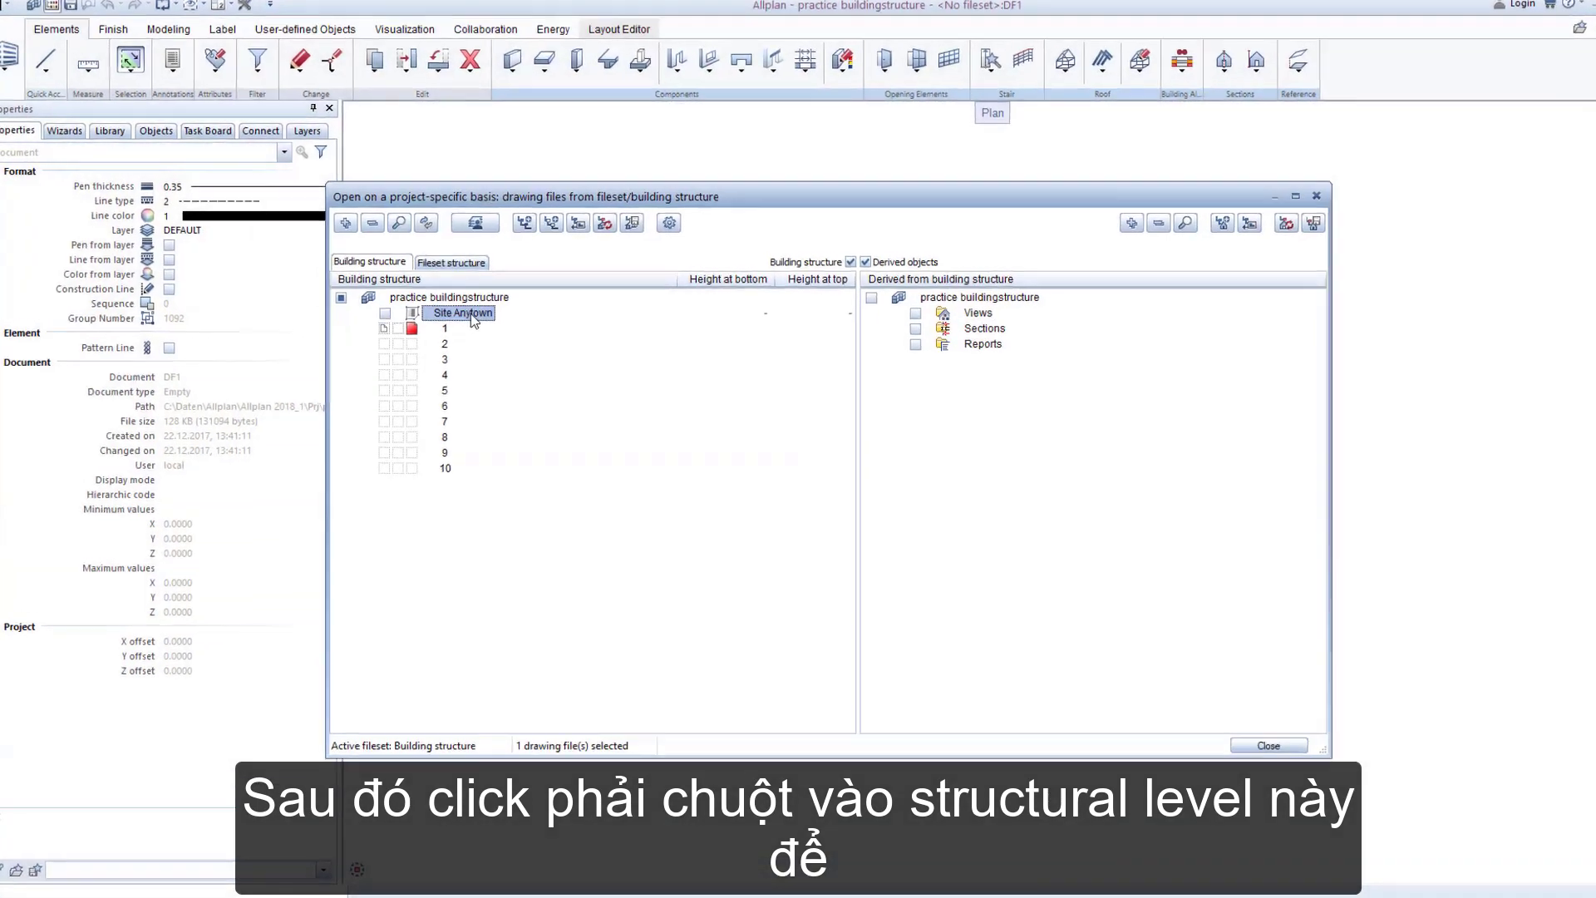
# Insert a Buildings level under Site Anytown and add three stories beneath it.
pyautogui.rightClick(461, 309)
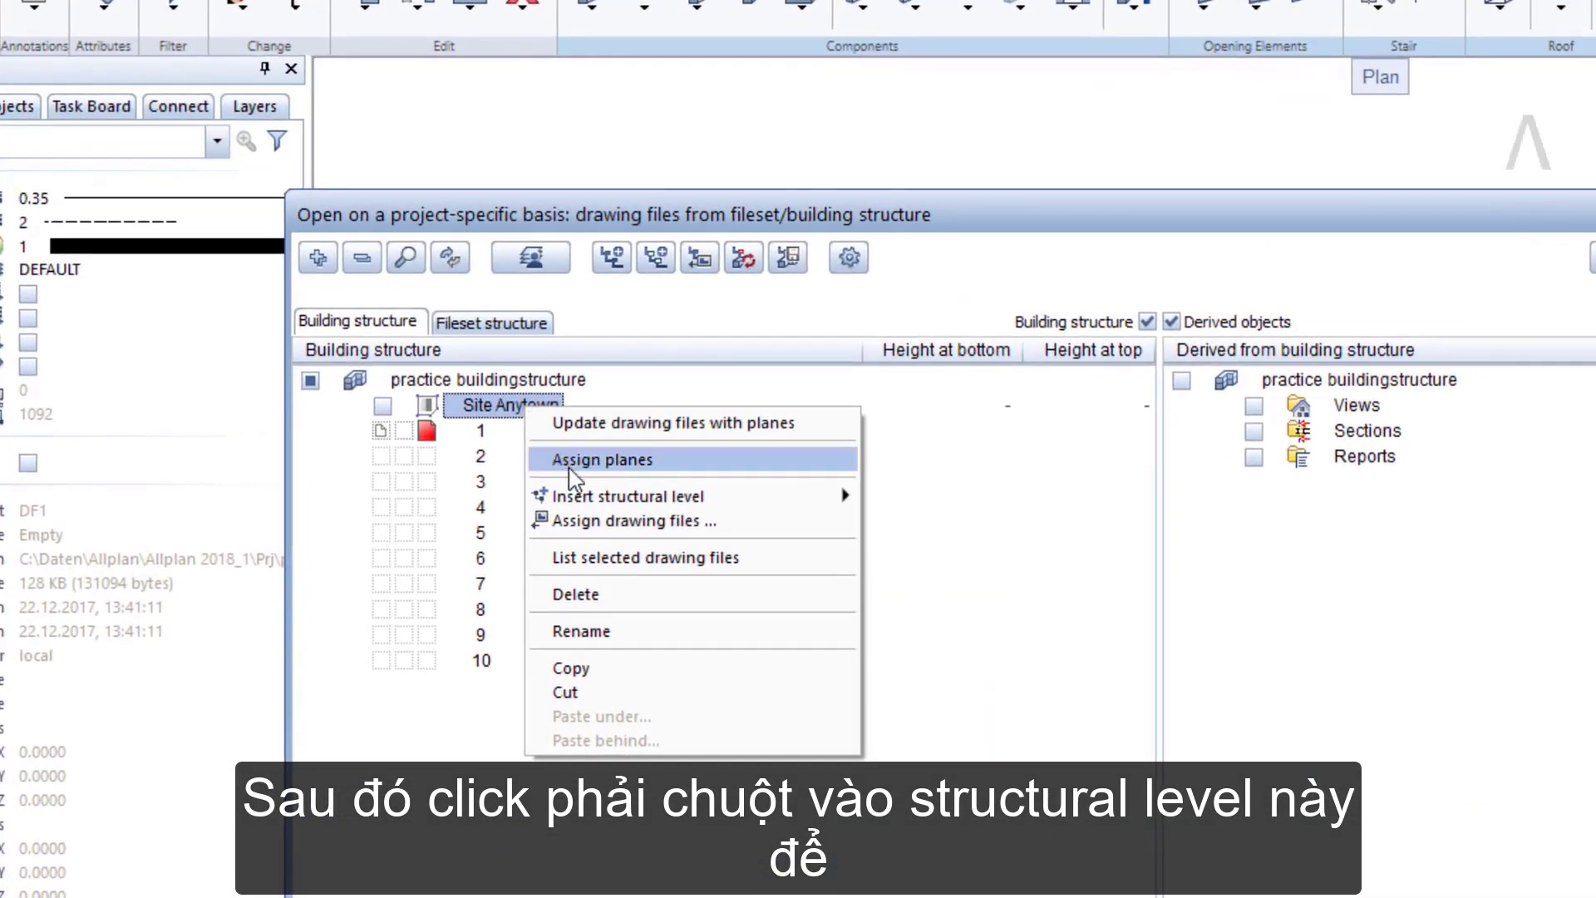
pyautogui.moveTo(628, 496)
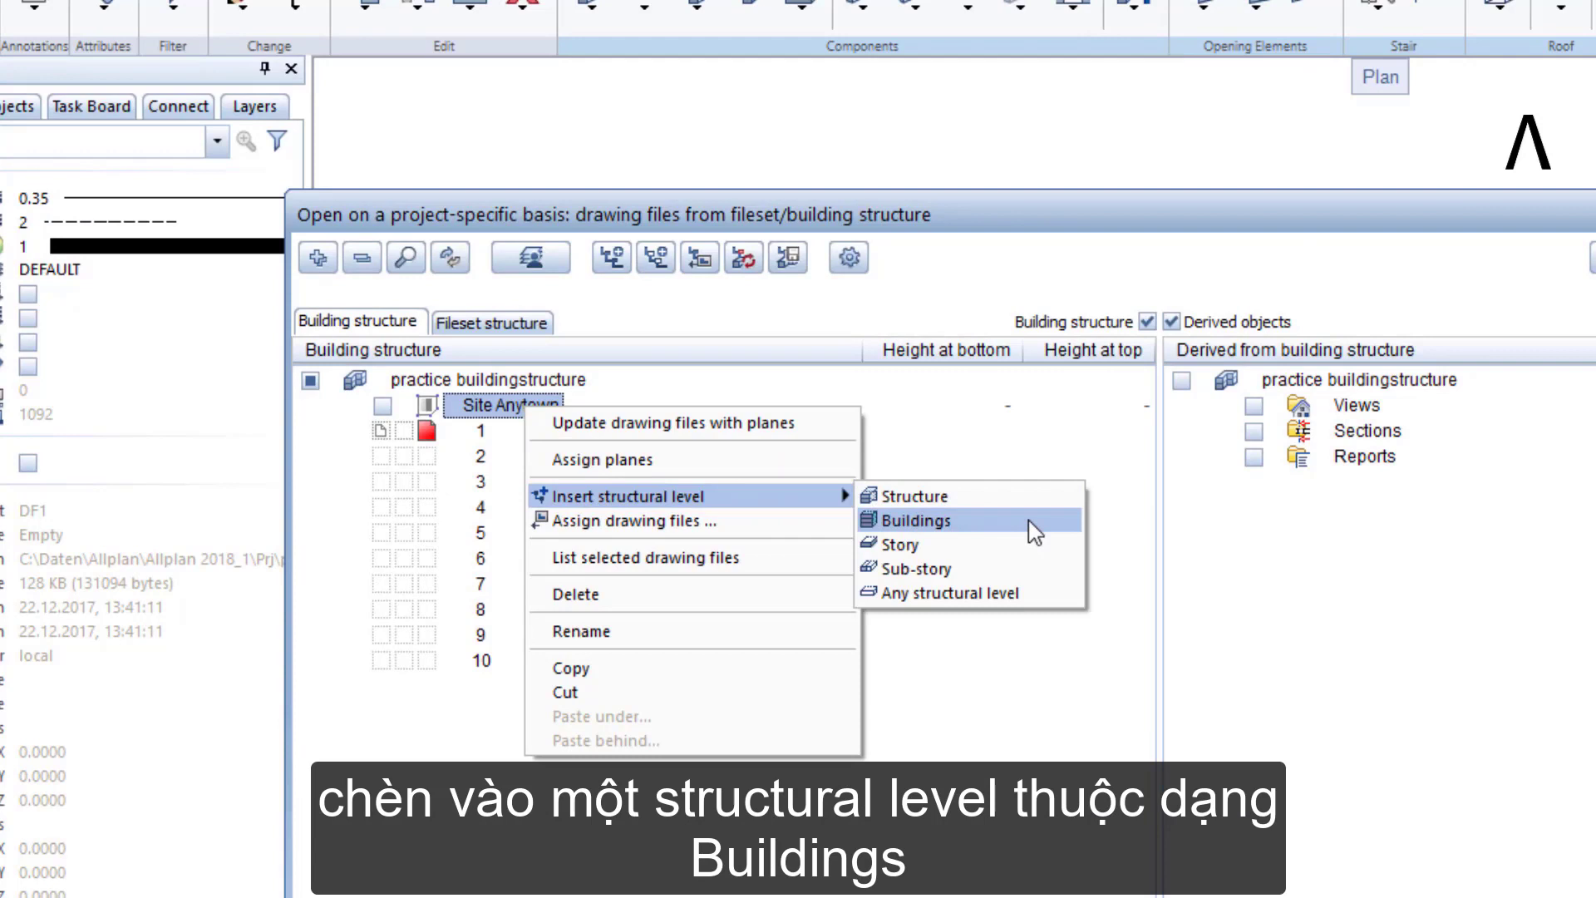
pyautogui.click(1034, 531)
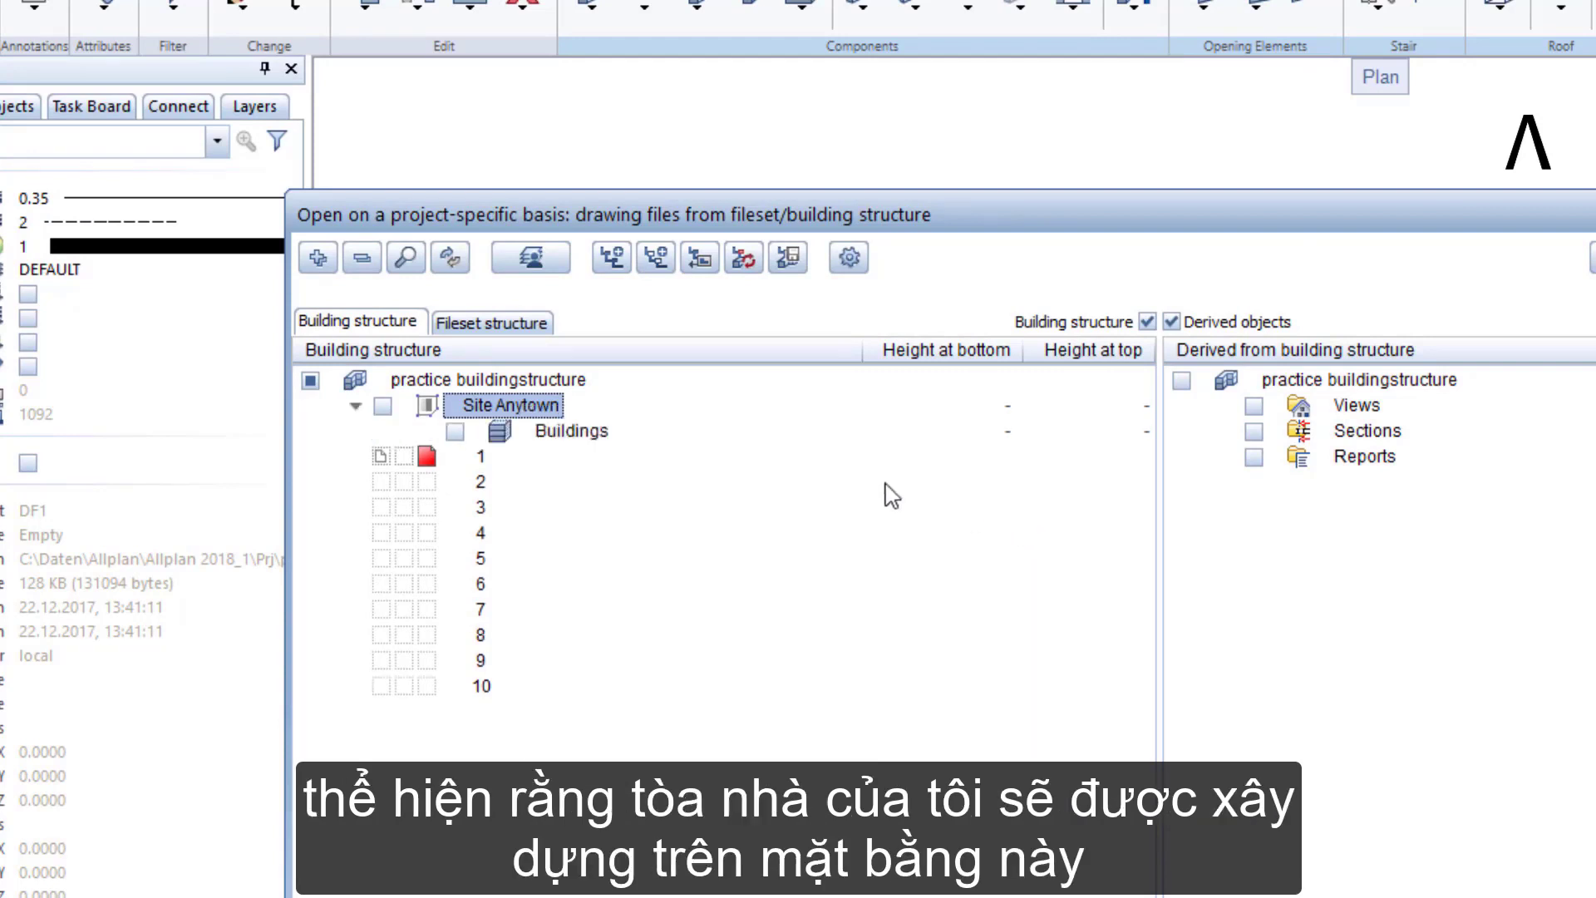
pyautogui.rightClick(600, 436)
pyautogui.moveTo(698, 522)
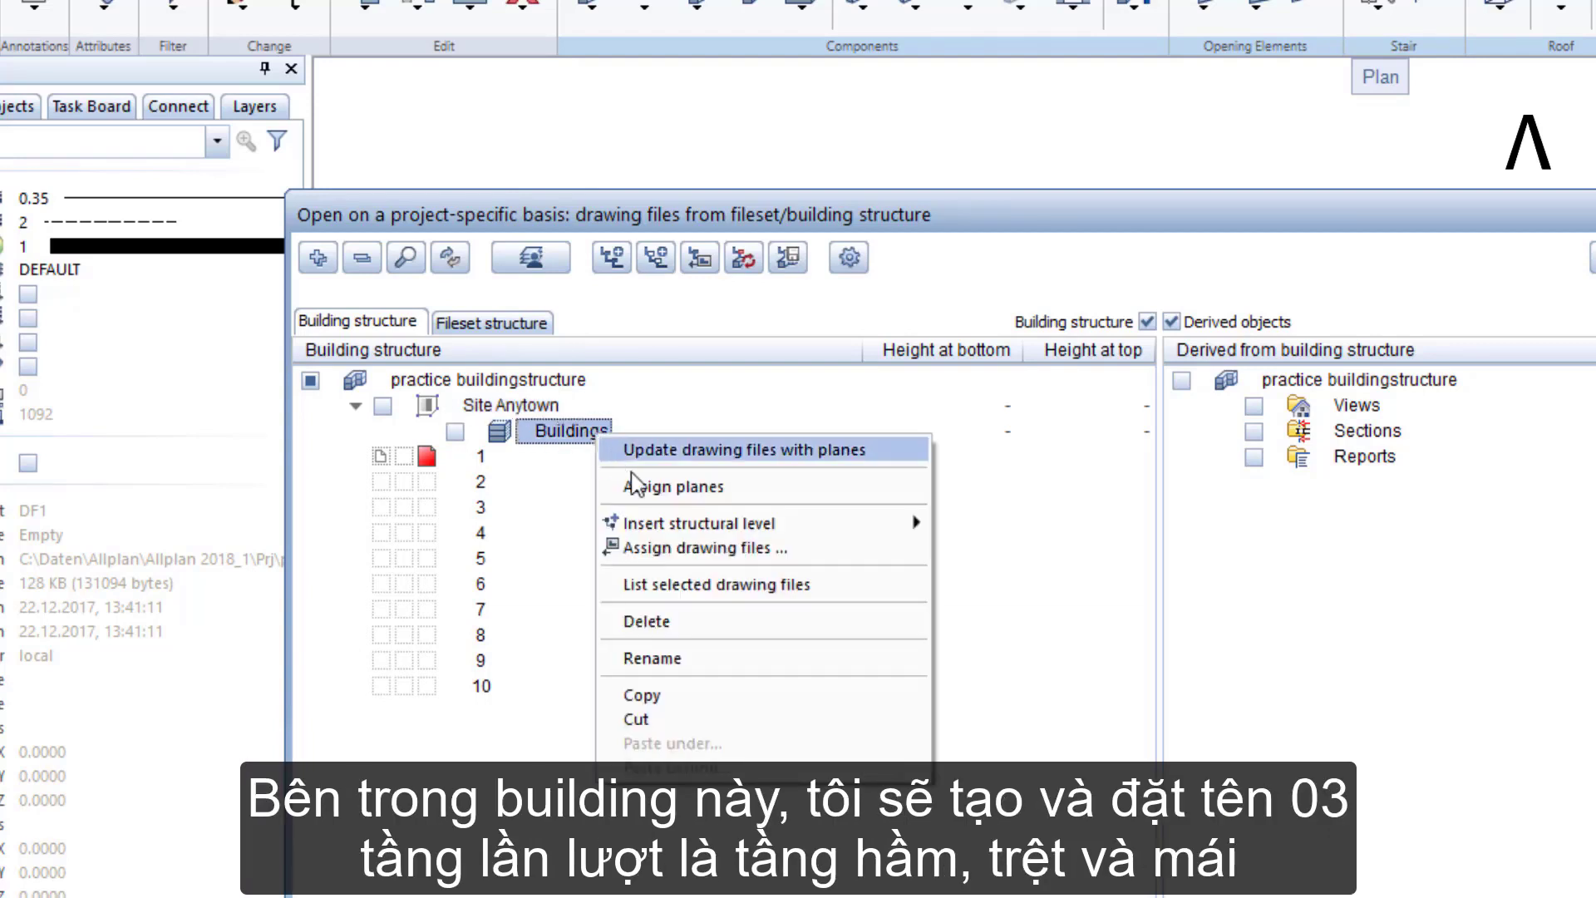
pyautogui.click(966, 523)
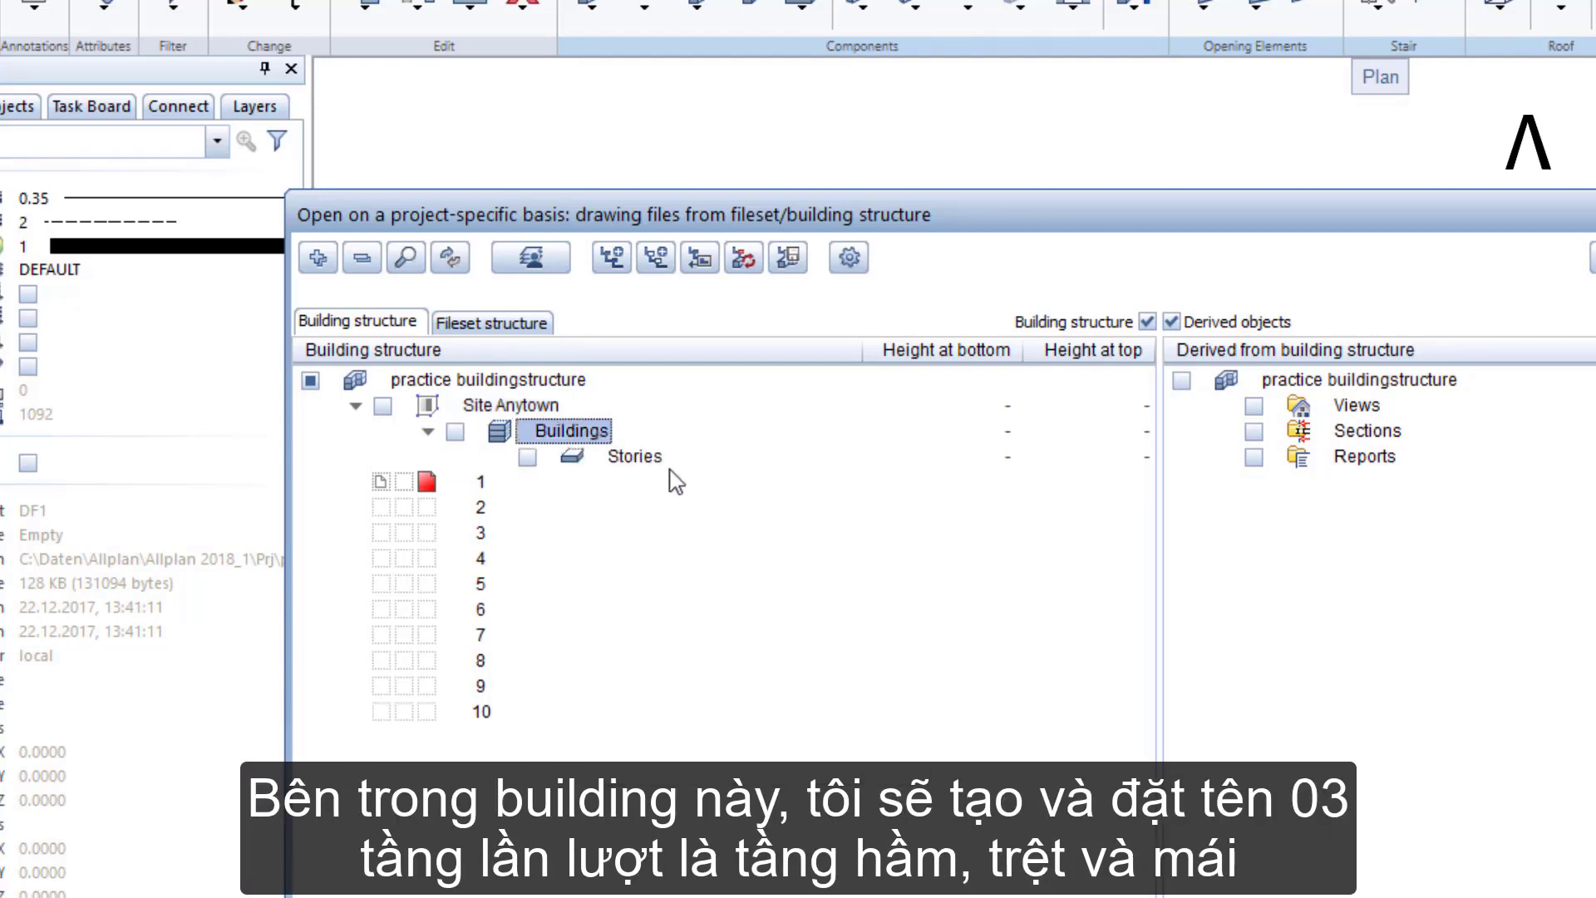
pyautogui.rightClick(574, 437)
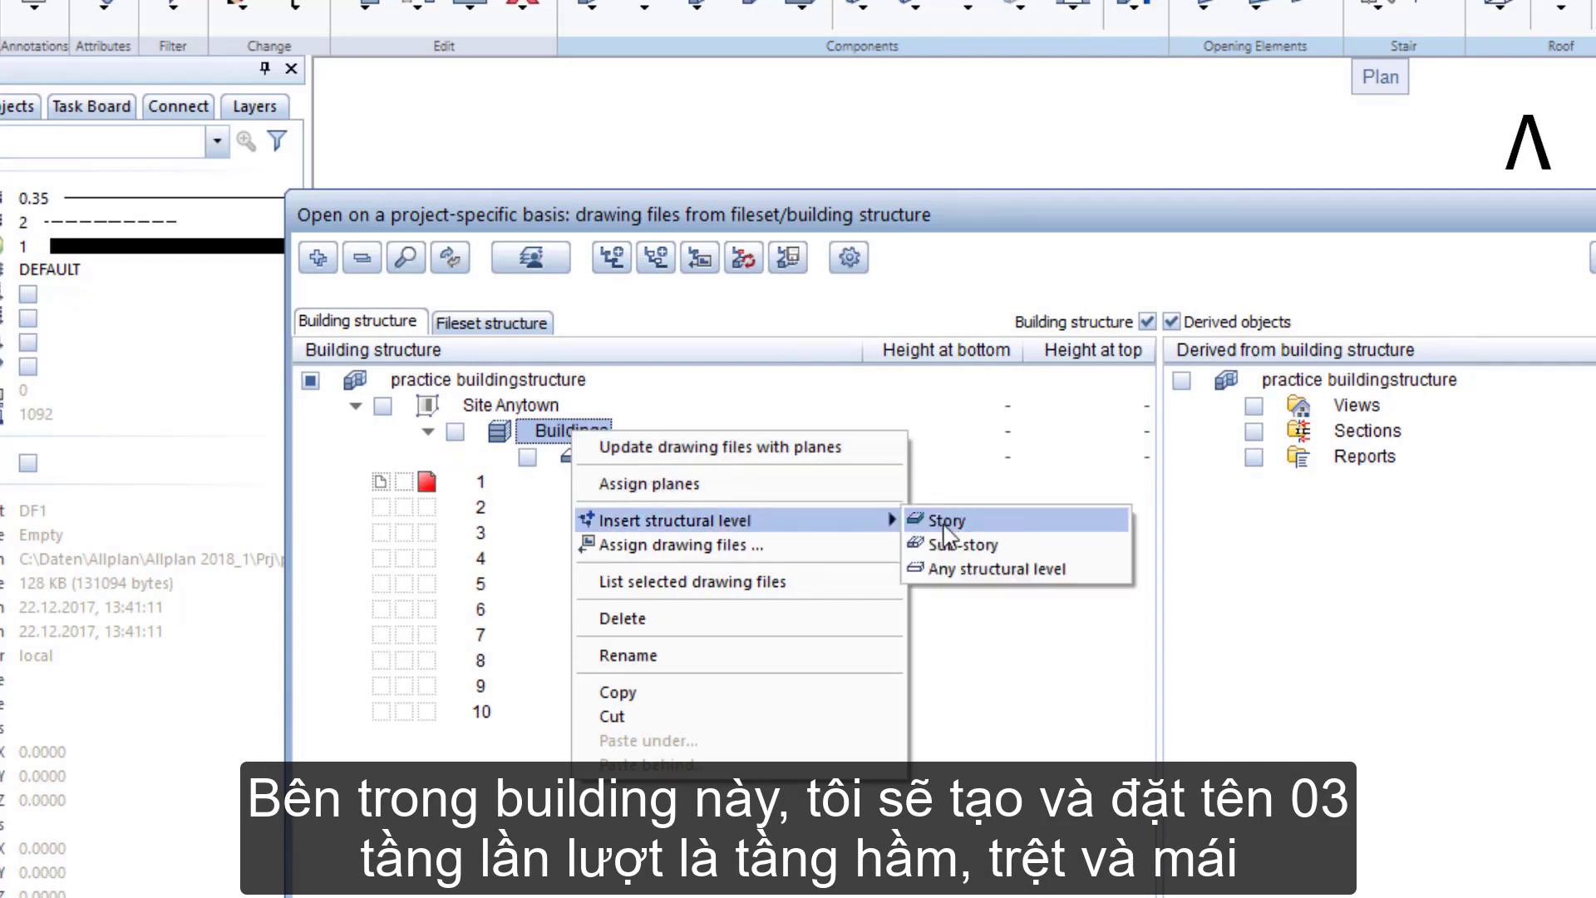
pyautogui.click(966, 522)
pyautogui.rightClick(601, 437)
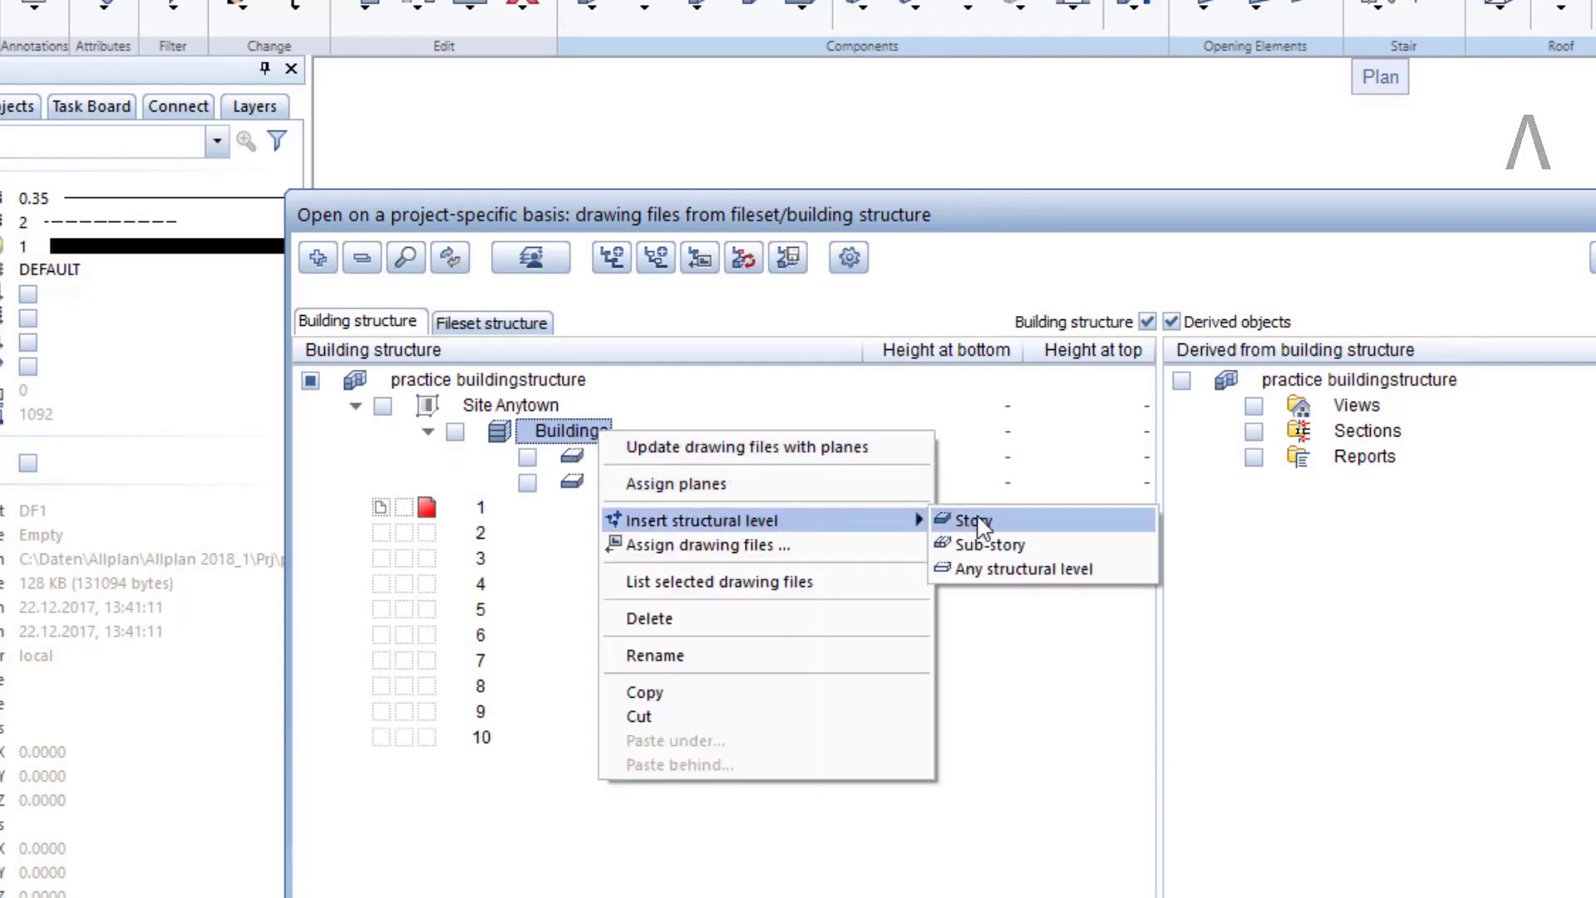
pyautogui.click(985, 524)
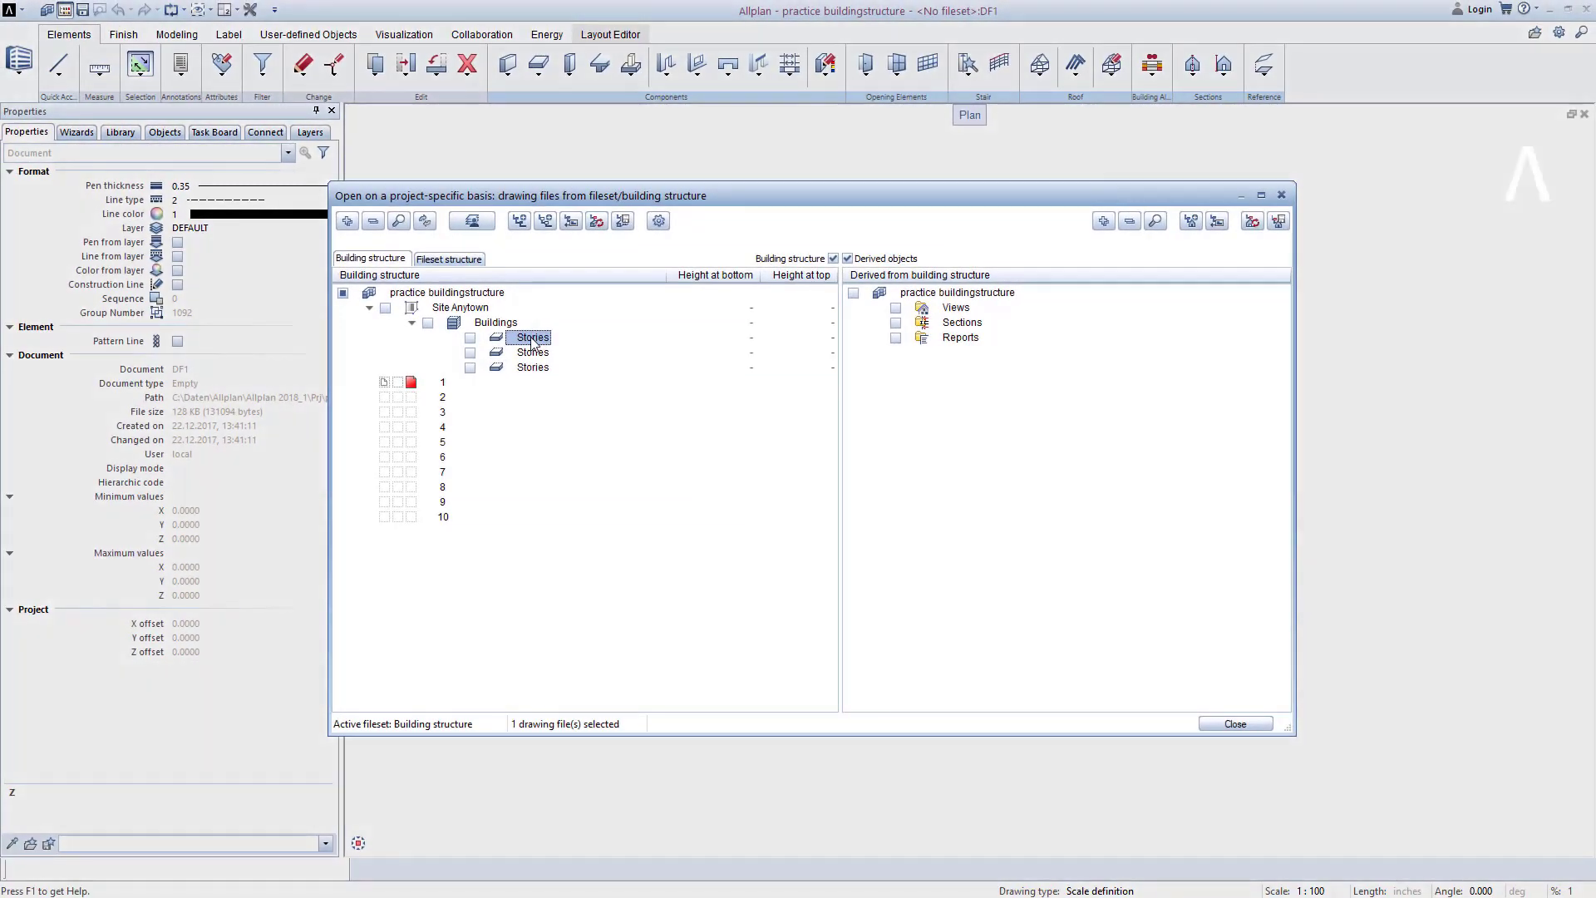
# Rename the three stories to Basement, Ground Floor and Roof.
pyautogui.click(568, 365)
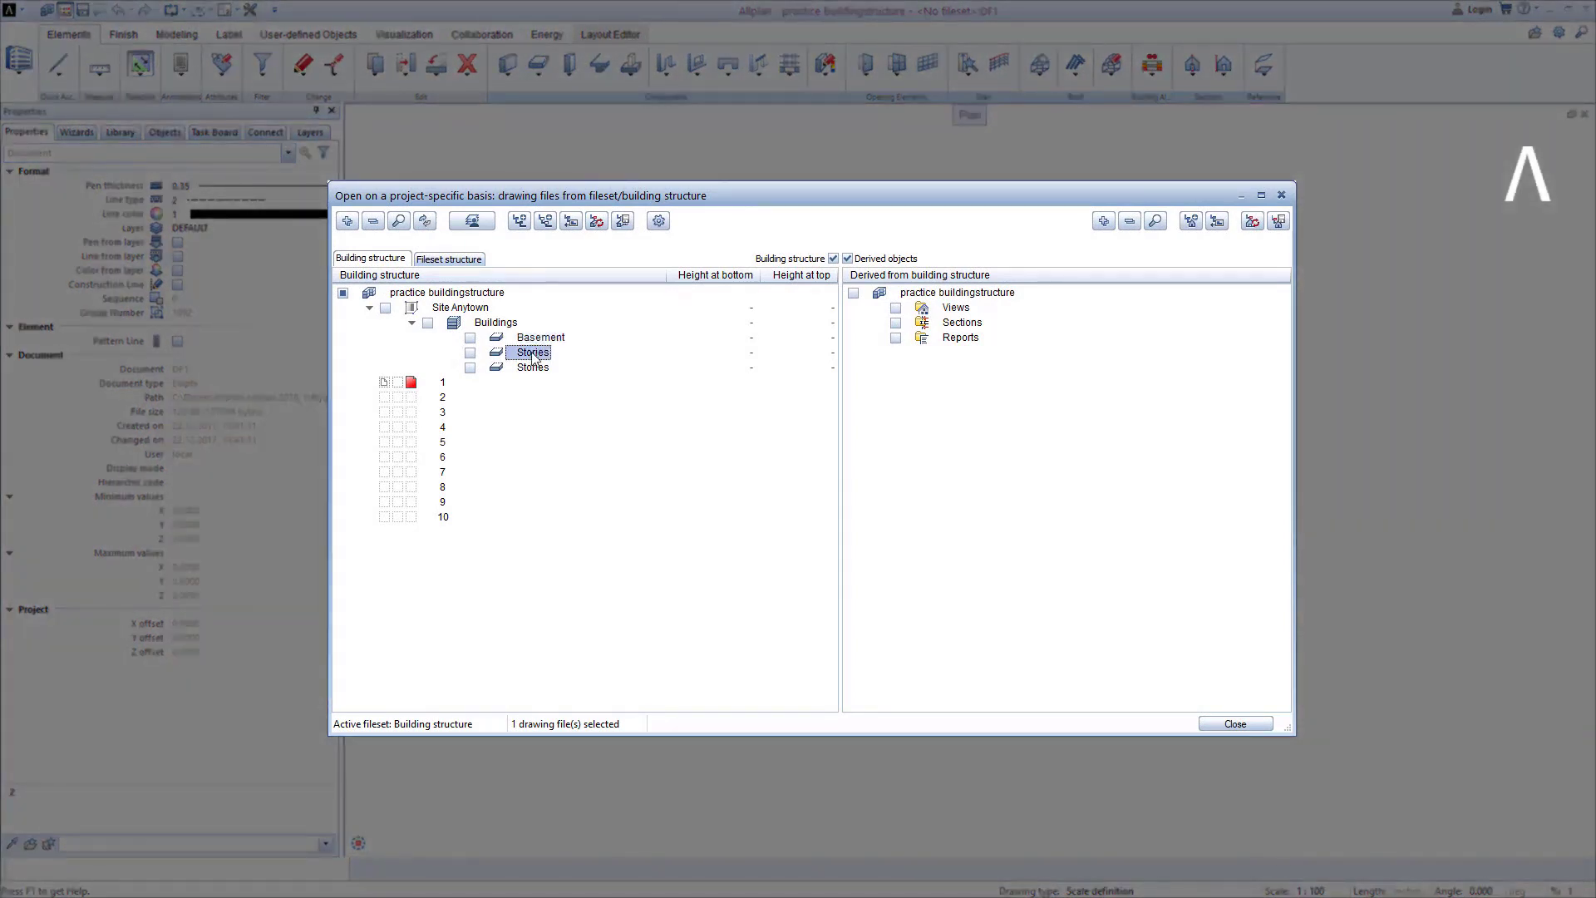
pyautogui.write('G')
pyautogui.write('round Fl')
pyautogui.write('oor')
pyautogui.press('Return')
pyautogui.click(536, 369)
pyautogui.write('Ro')
pyautogui.write('of')
pyautogui.press('Return')
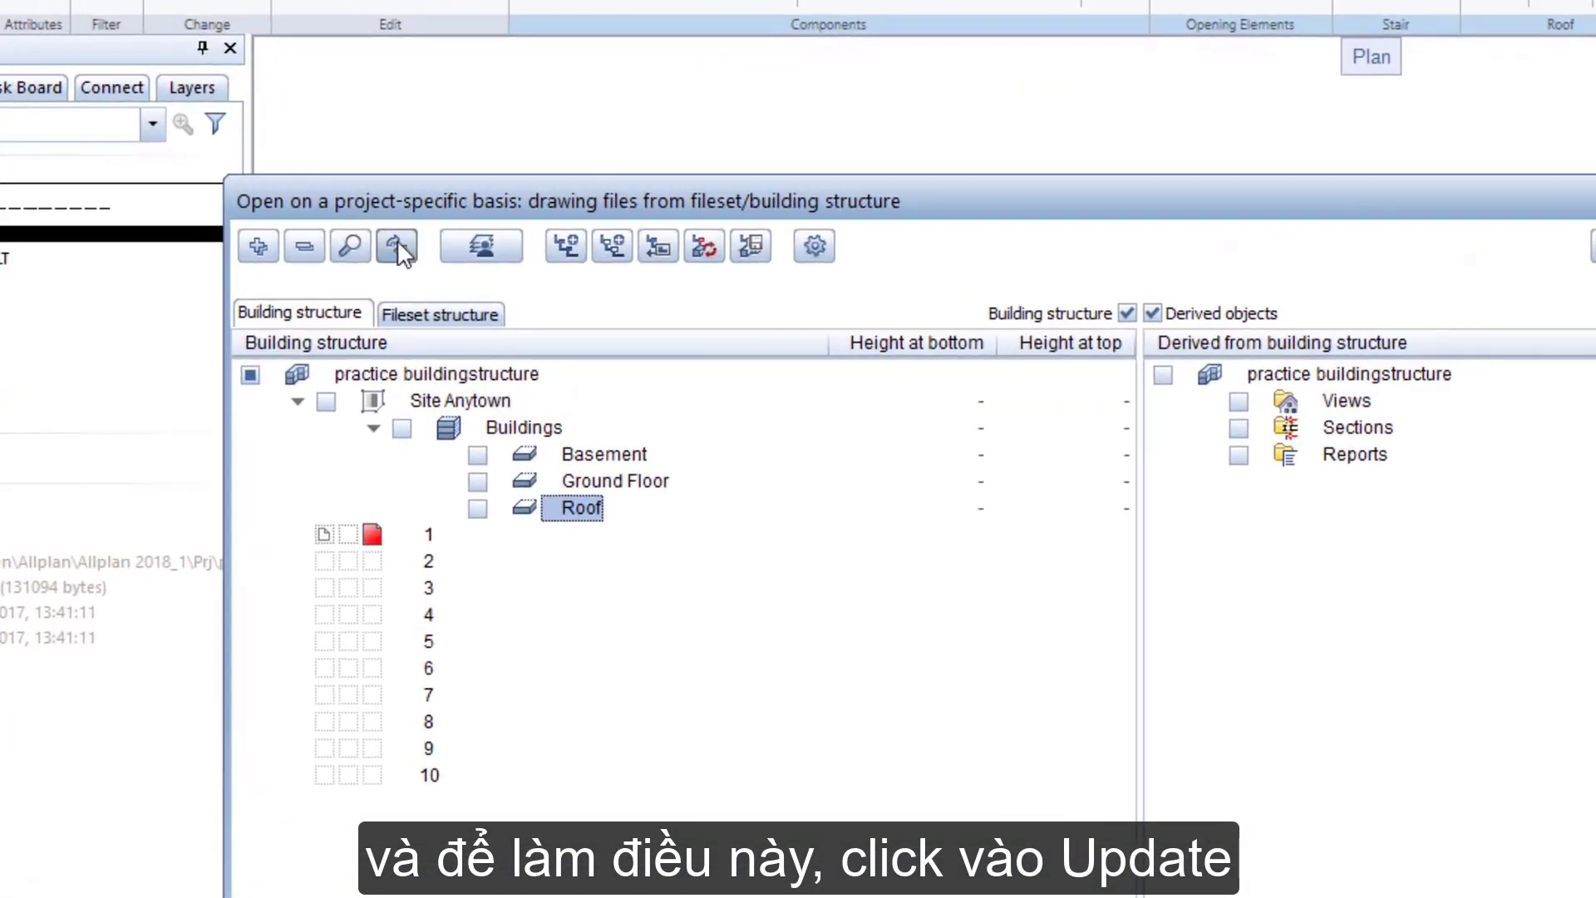
# Update the building structure tree so drawing files 1 to 10 appear.
pyautogui.click(395, 239)
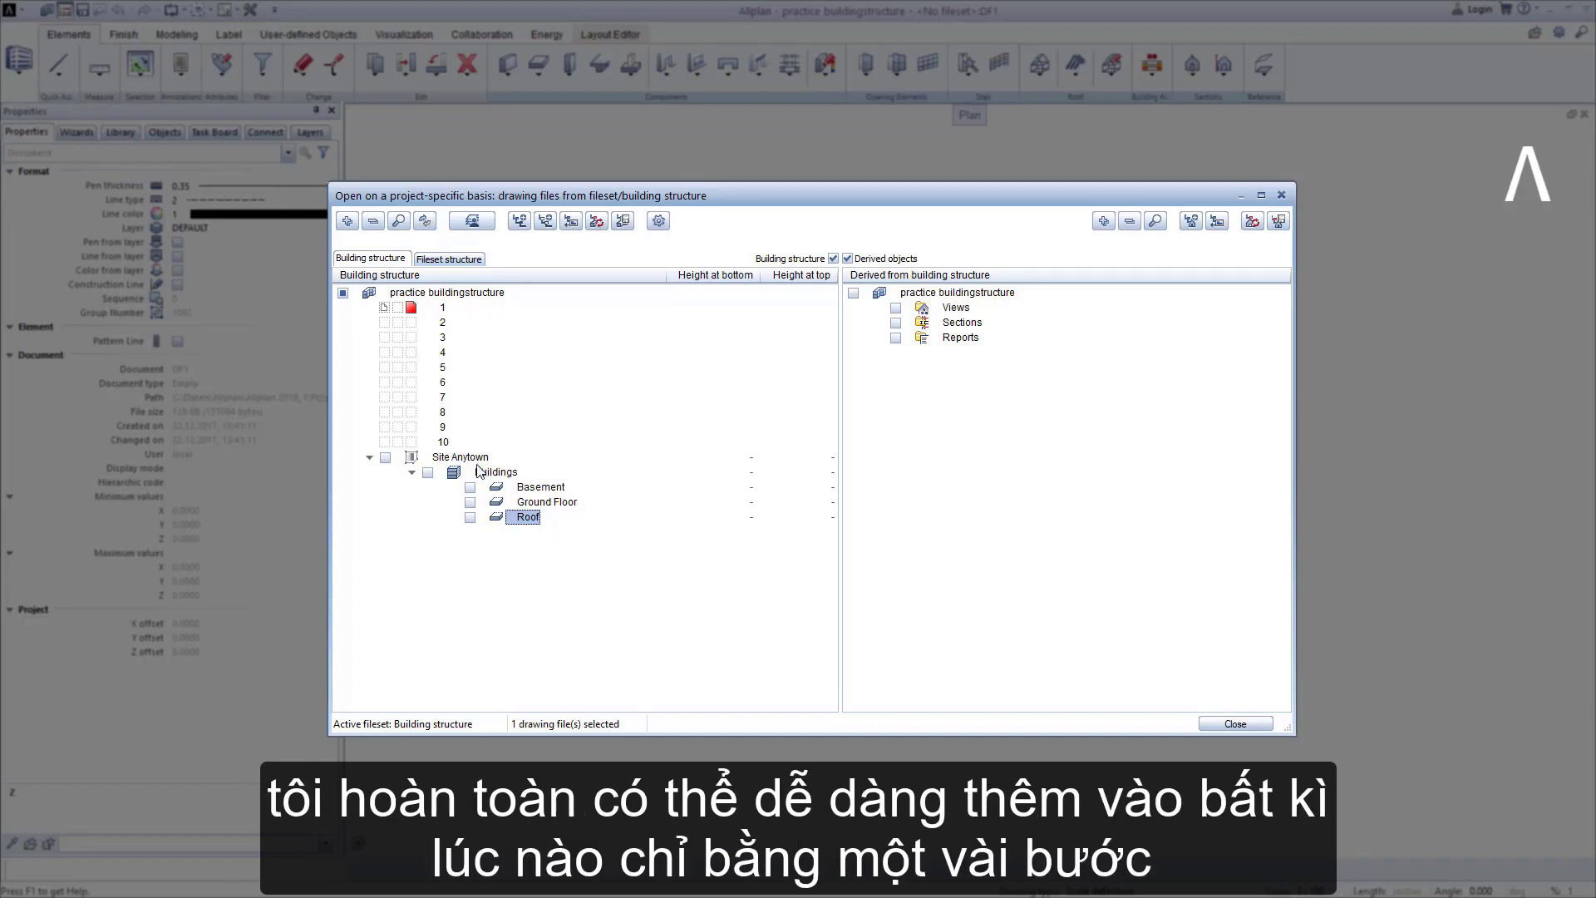
# Check the Site Anytown and Buildings context menus, closing them without choosing anything.
pyautogui.rightClick(476, 458)
pyautogui.moveTo(537, 509)
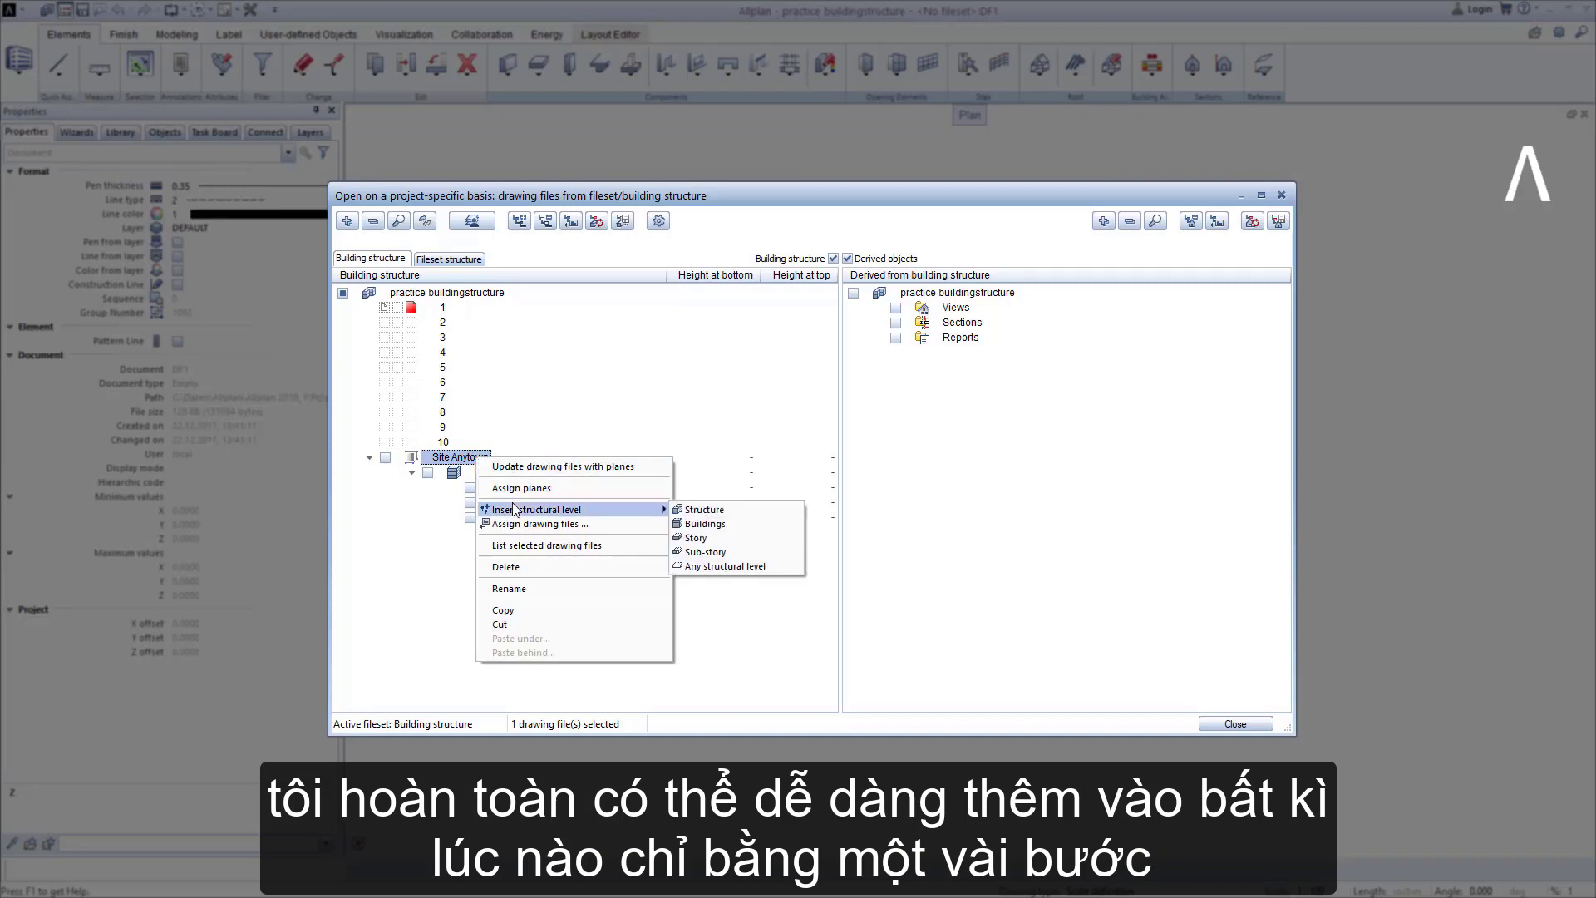
pyautogui.rightClick(511, 475)
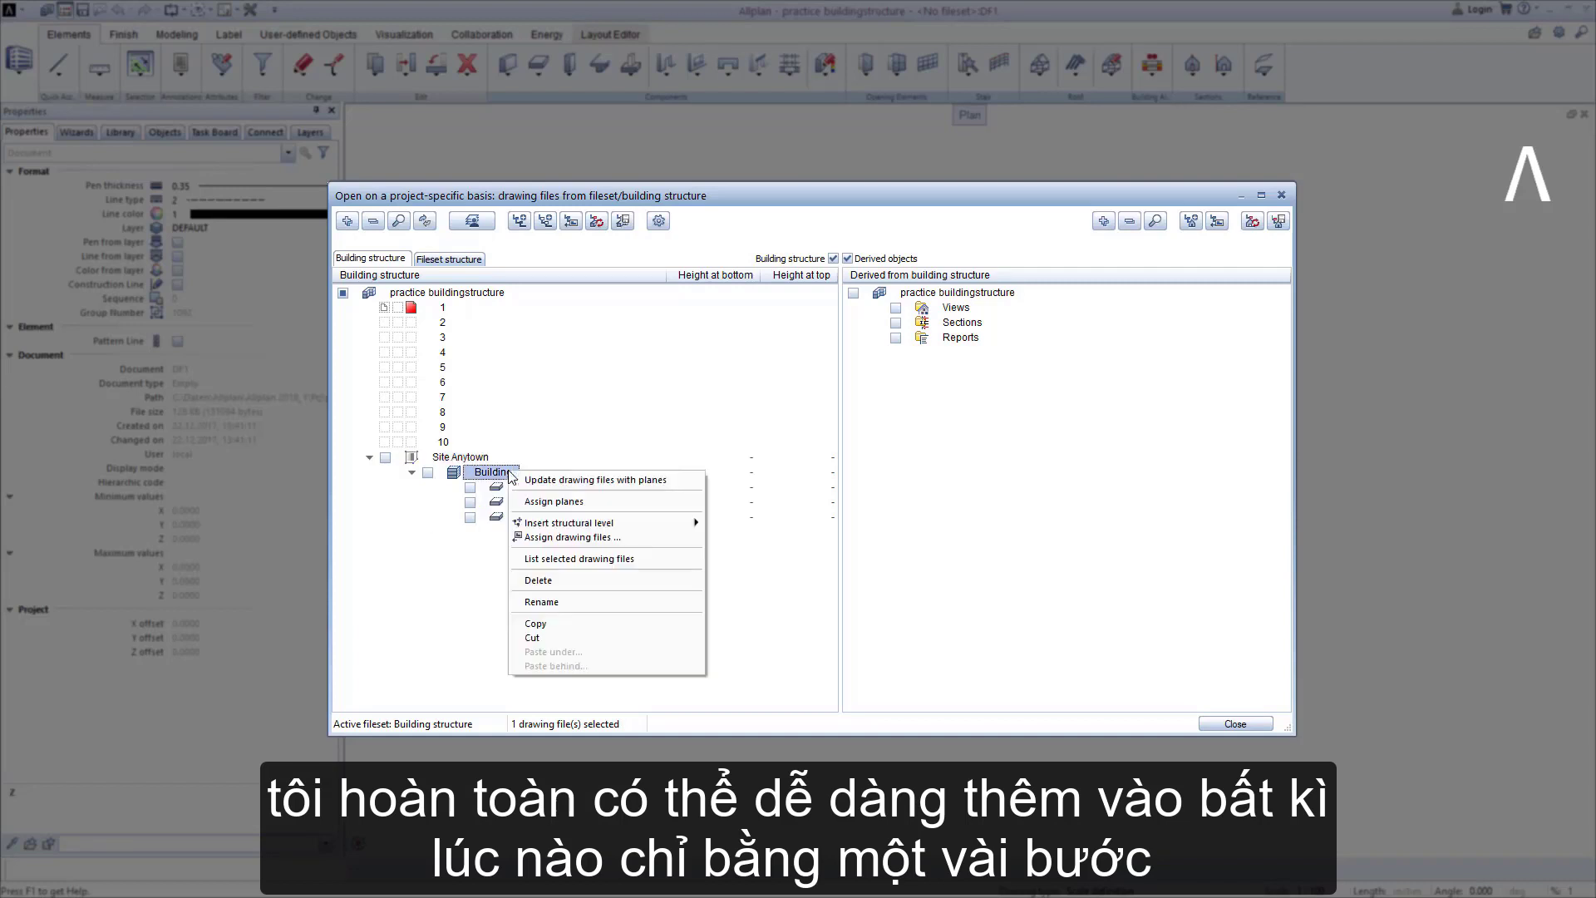
pyautogui.click(444, 557)
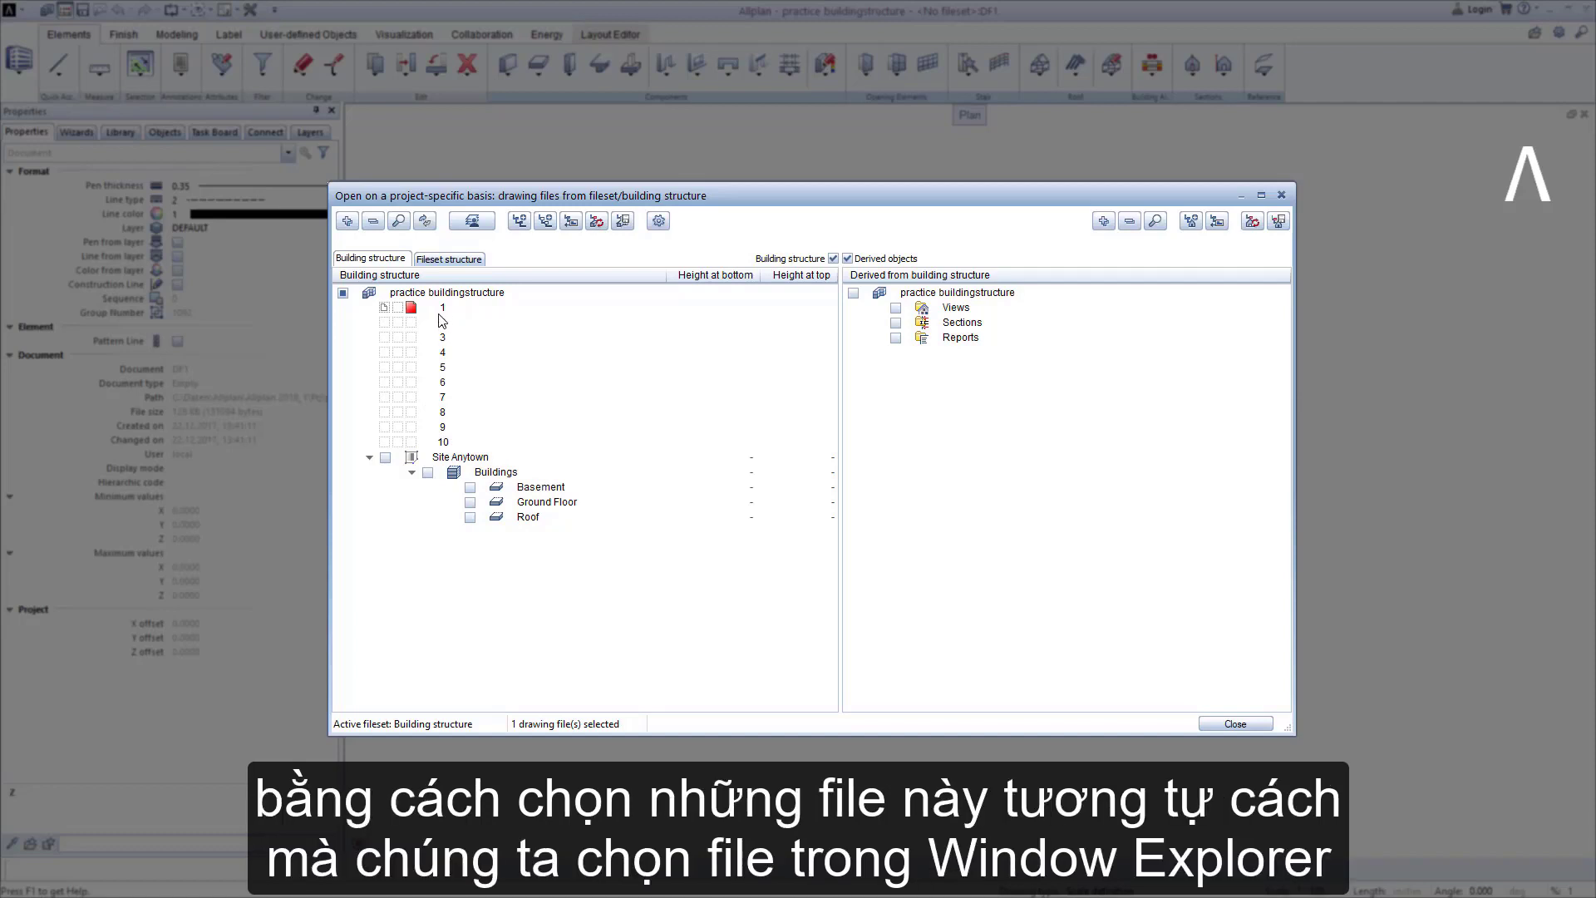
# Select drawing files 1 through 10 and clear their drawing file assignment, confirming with Yes.
pyautogui.click(441, 308)
pyautogui.keyDown('shift'); pyautogui.click(445, 443); pyautogui.keyUp('shift')
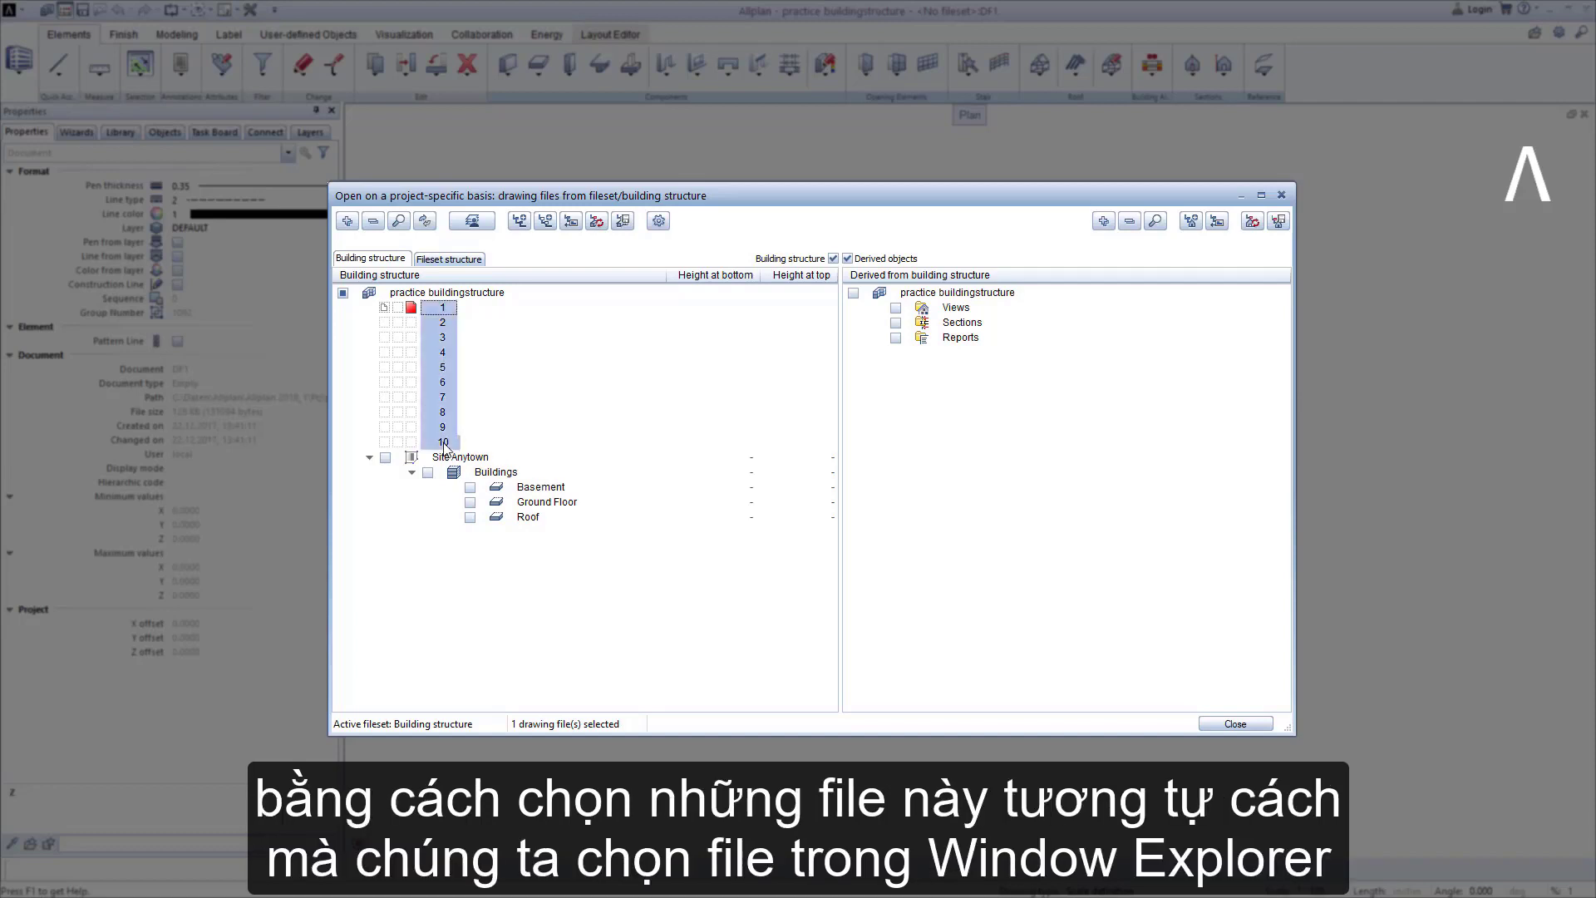
pyautogui.rightClick(453, 380)
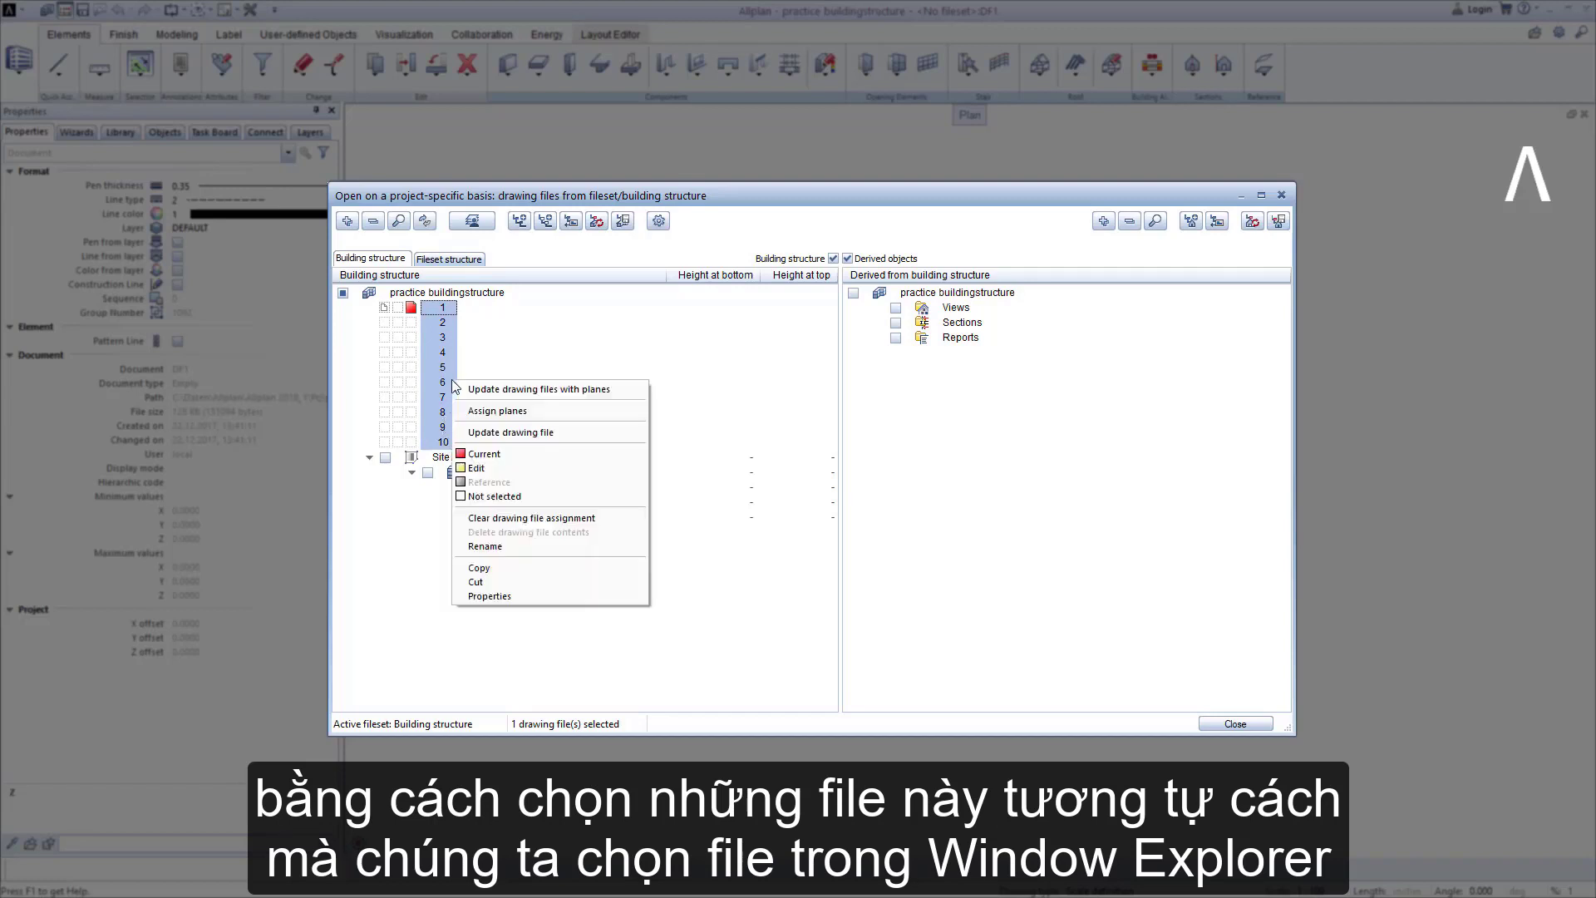
pyautogui.click(619, 522)
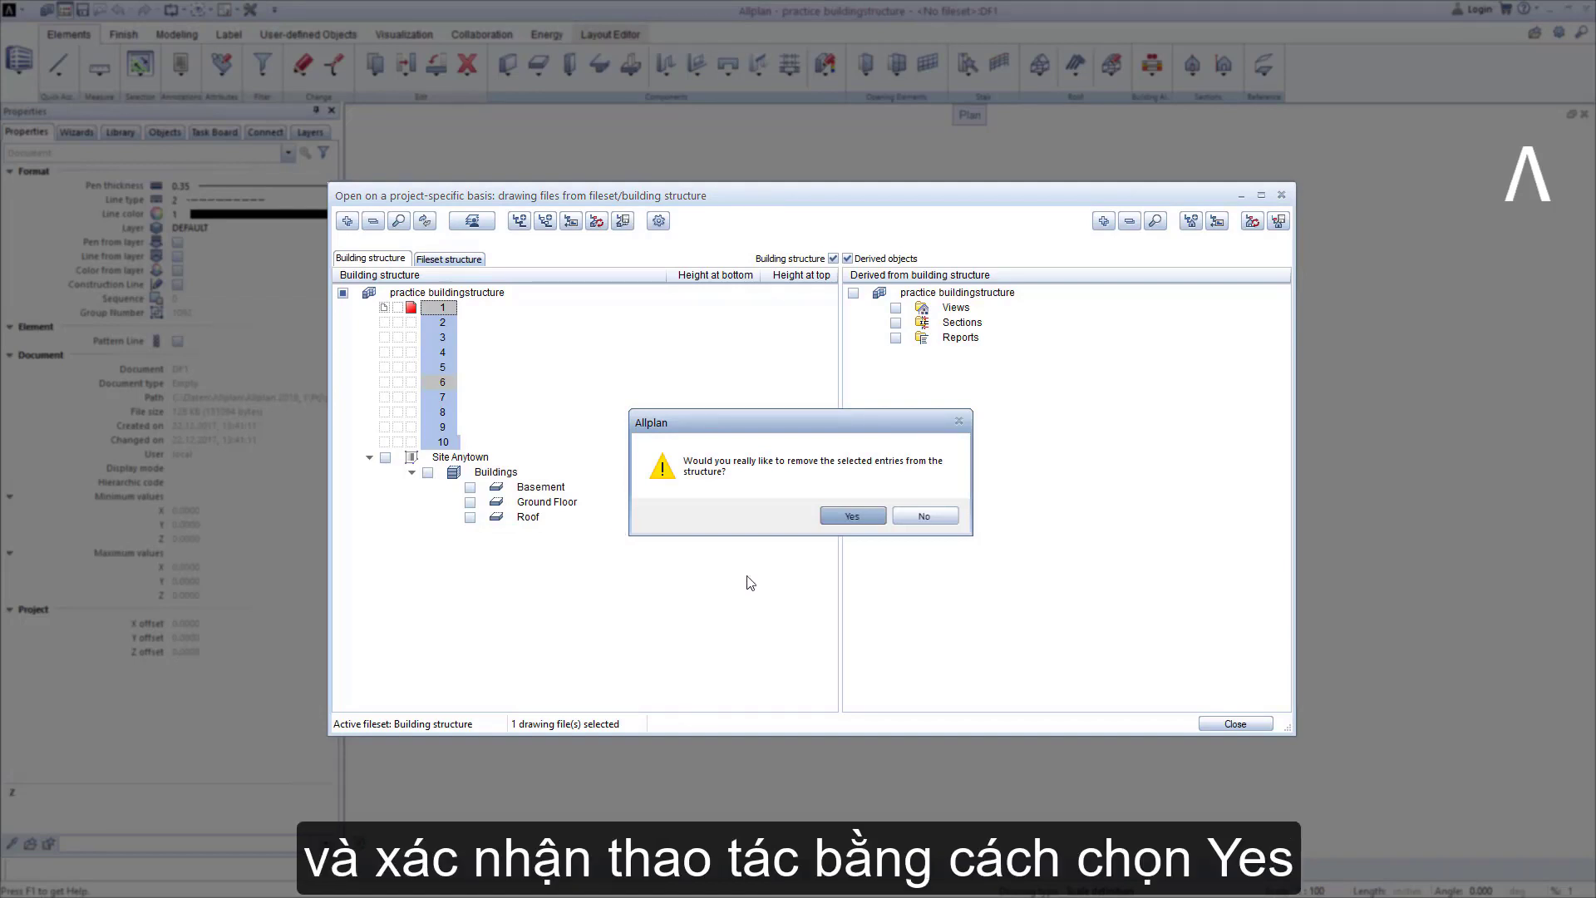
pyautogui.click(852, 515)
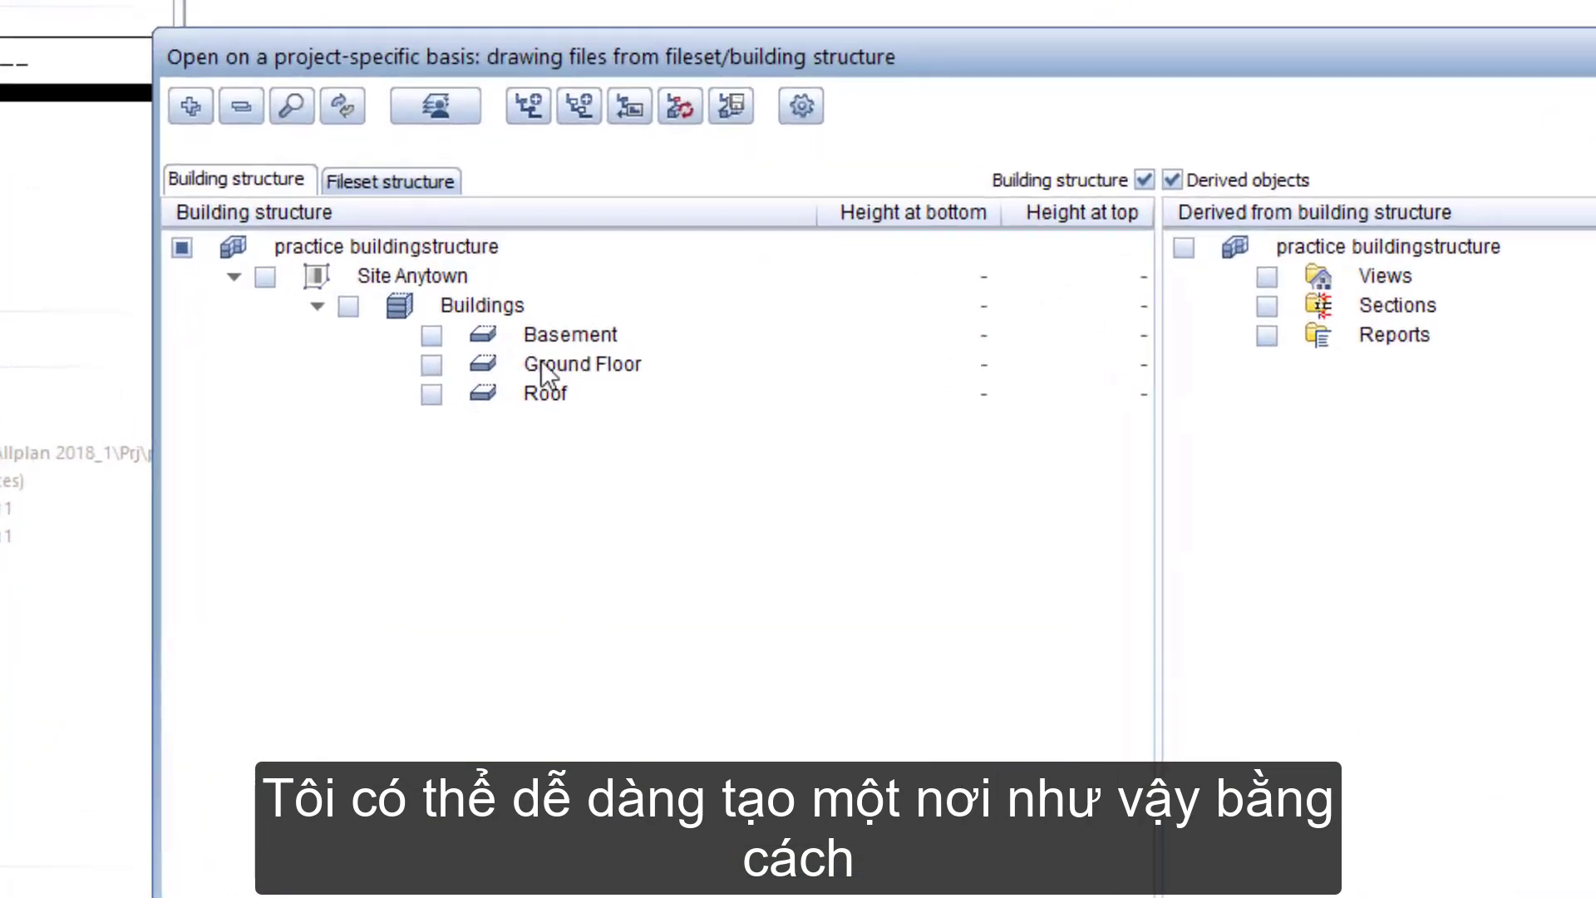
# Insert a Story level under Site Anytown and rename it 'Cross Story'.
pyautogui.rightClick(437, 277)
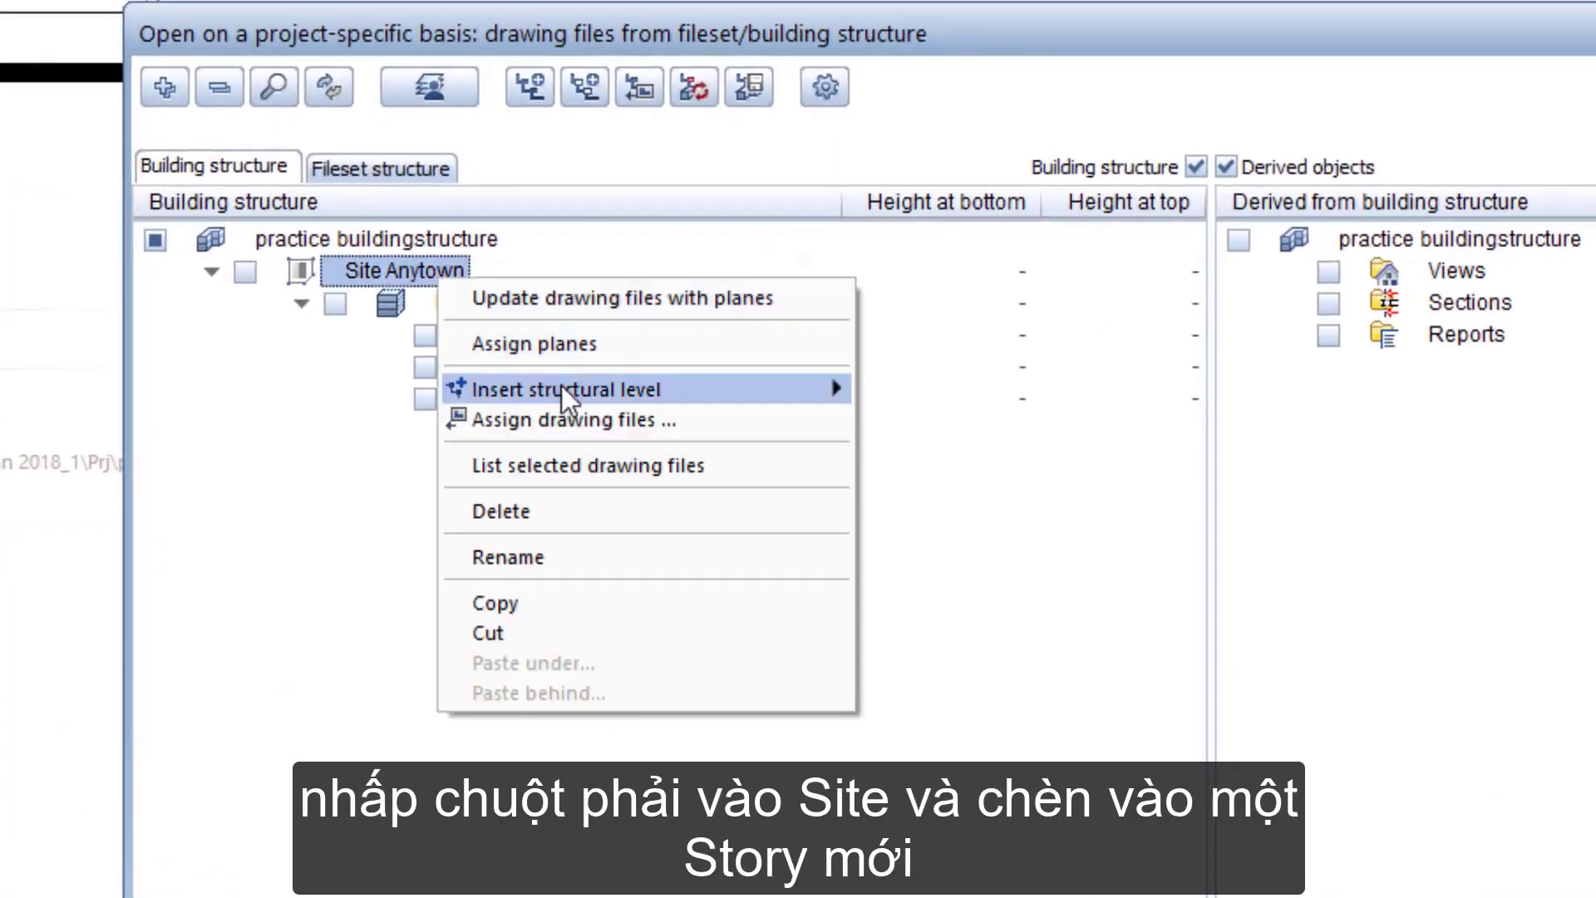
pyautogui.moveTo(567, 390)
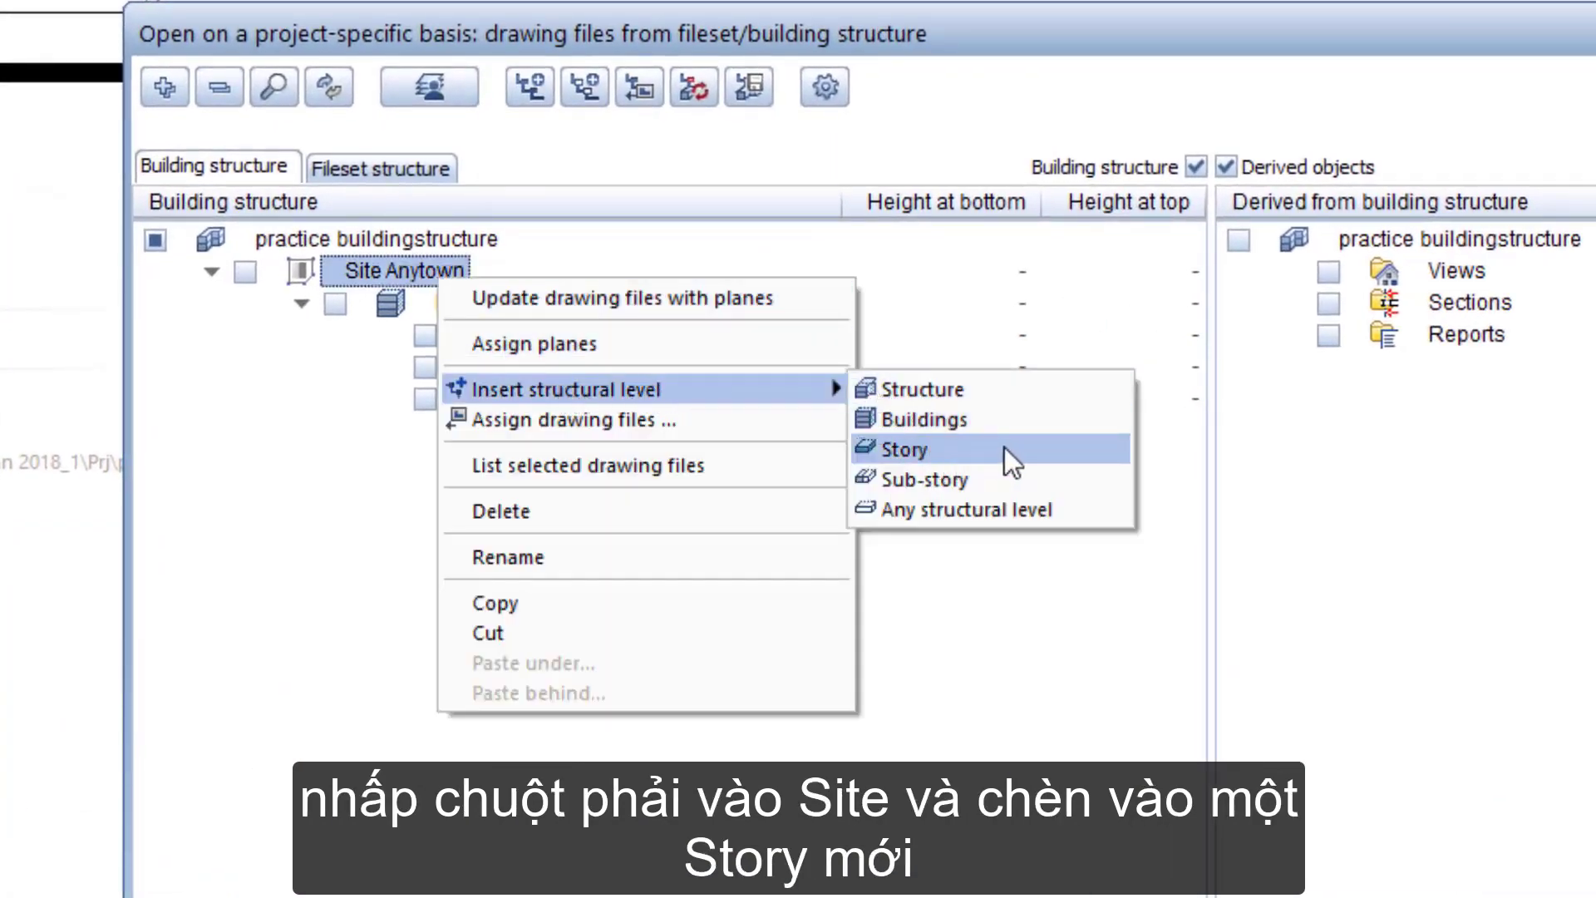
pyautogui.click(1008, 452)
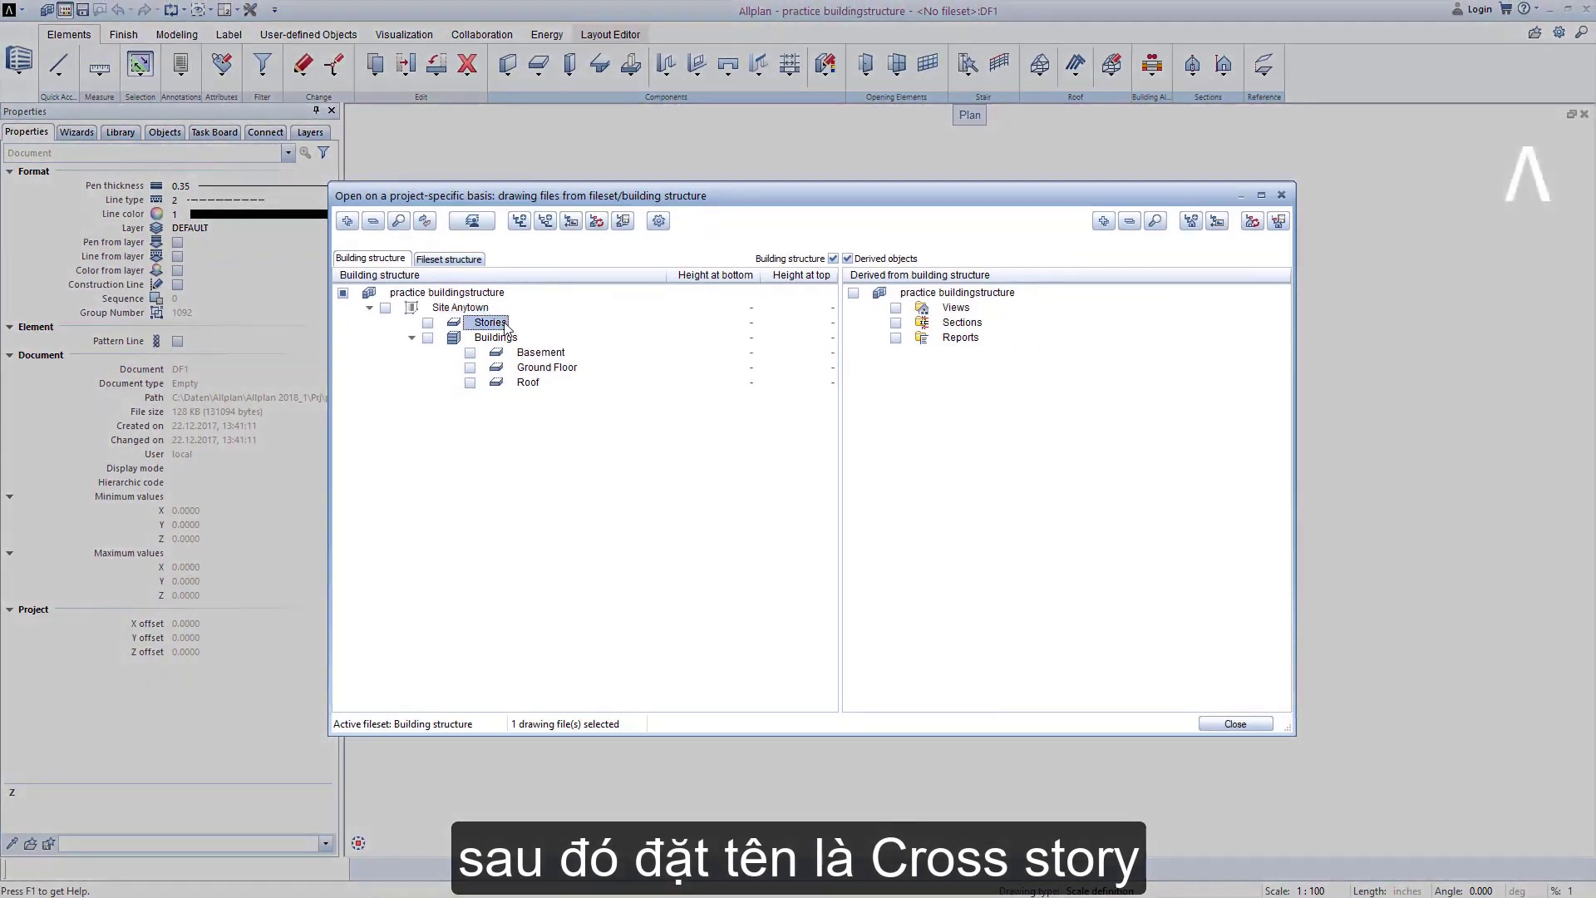
pyautogui.click(505, 327)
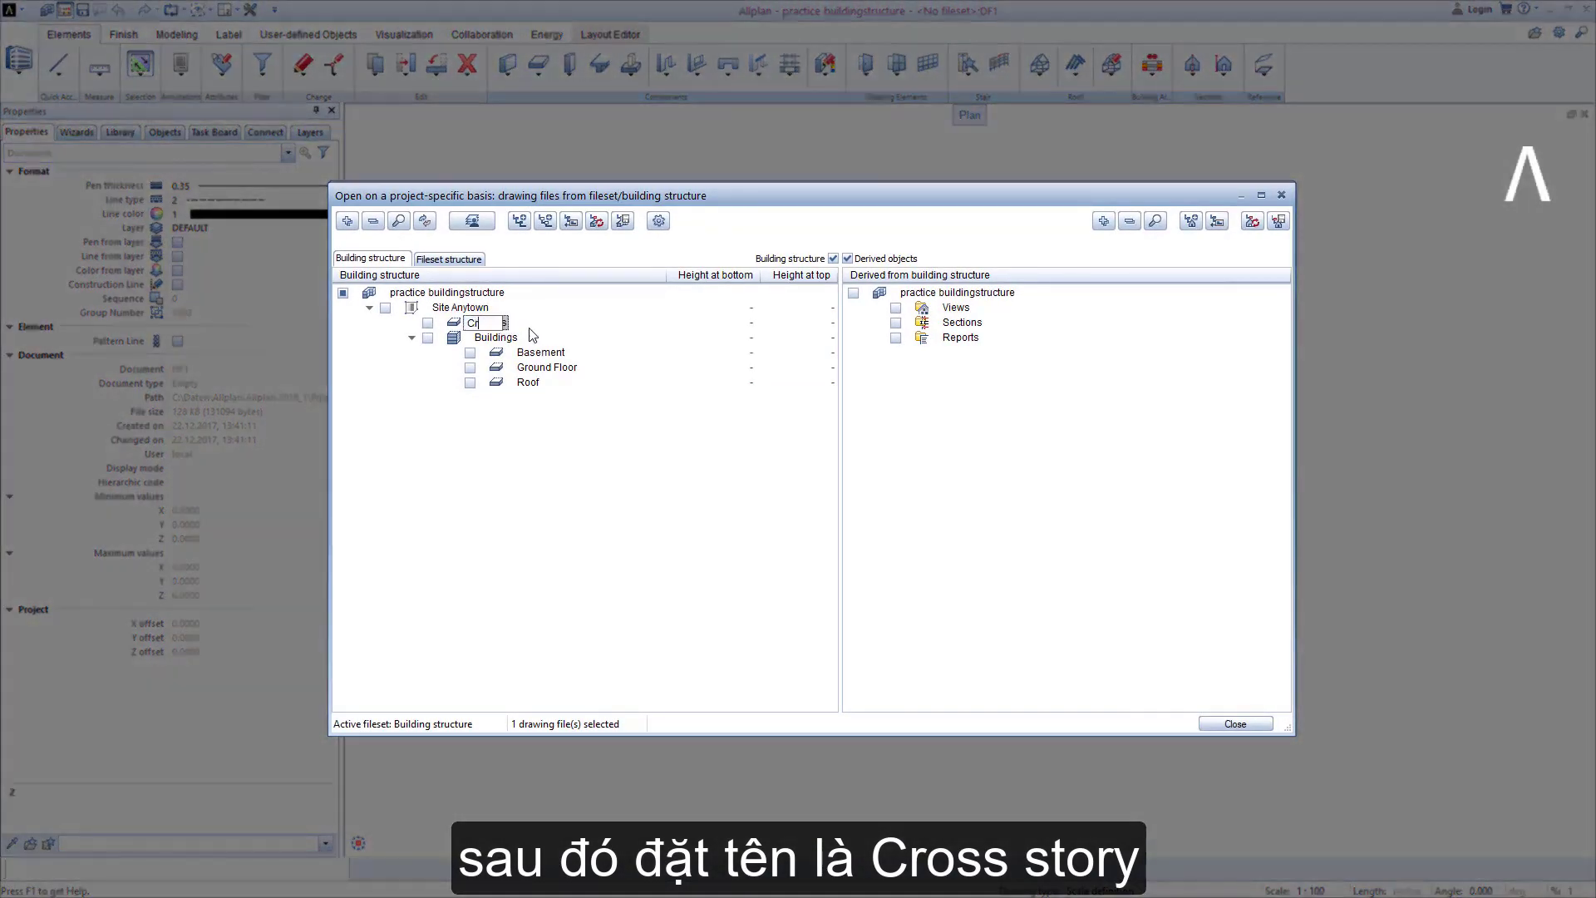
pyautogui.write('Cross')
pyautogui.write('Cross Story')
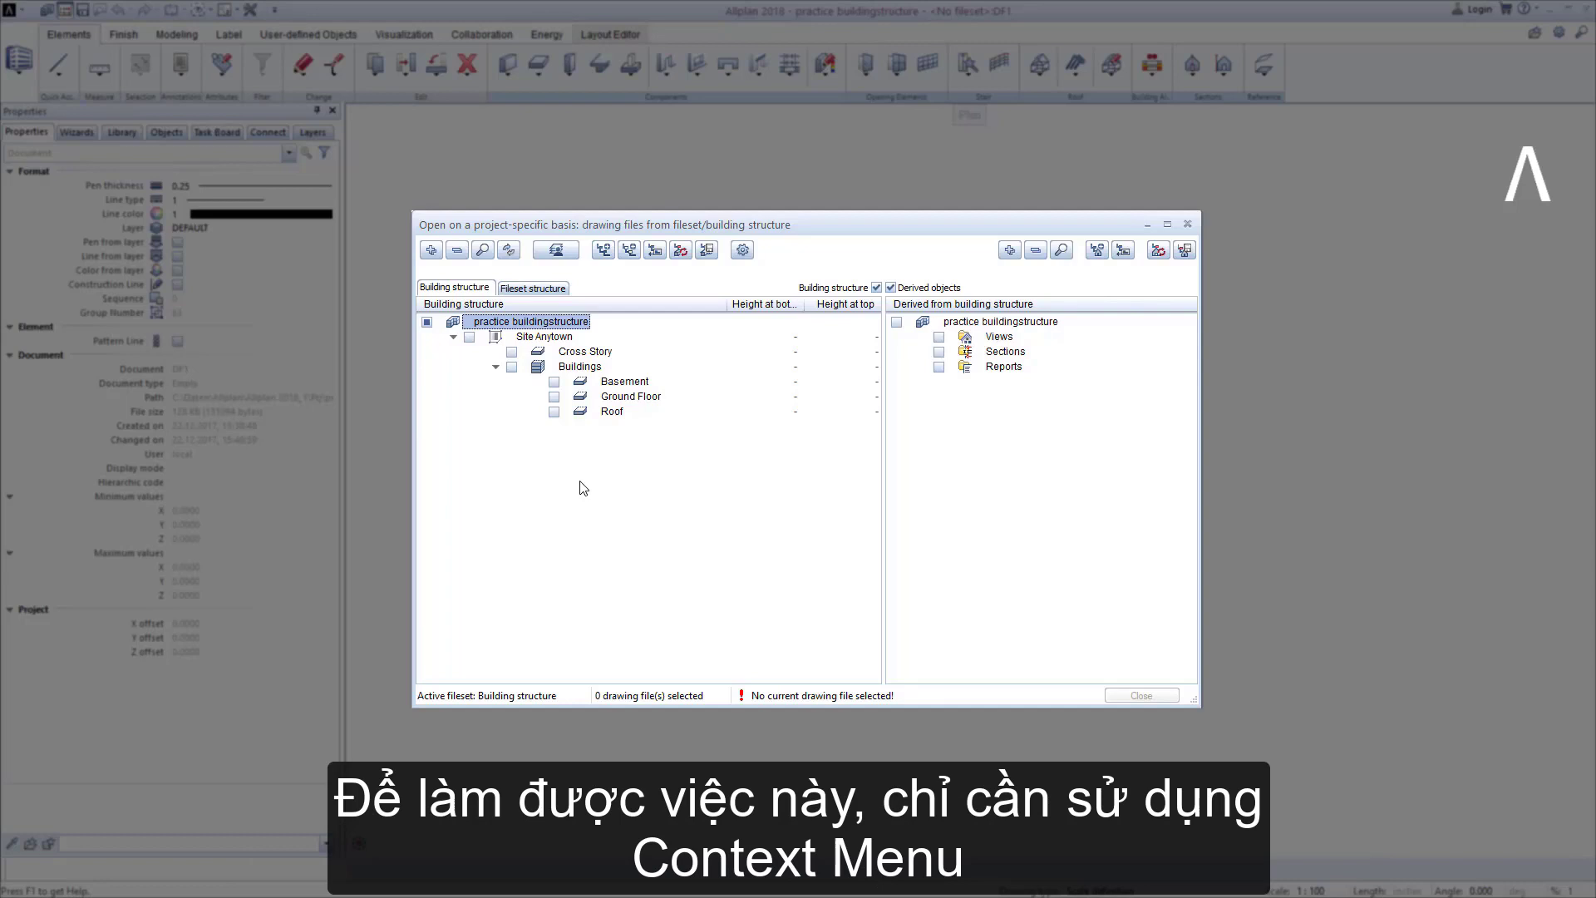
# Assign drawing files to Basement, choosing files 100 and 101 from the selection list.
pyautogui.rightClick(636, 383)
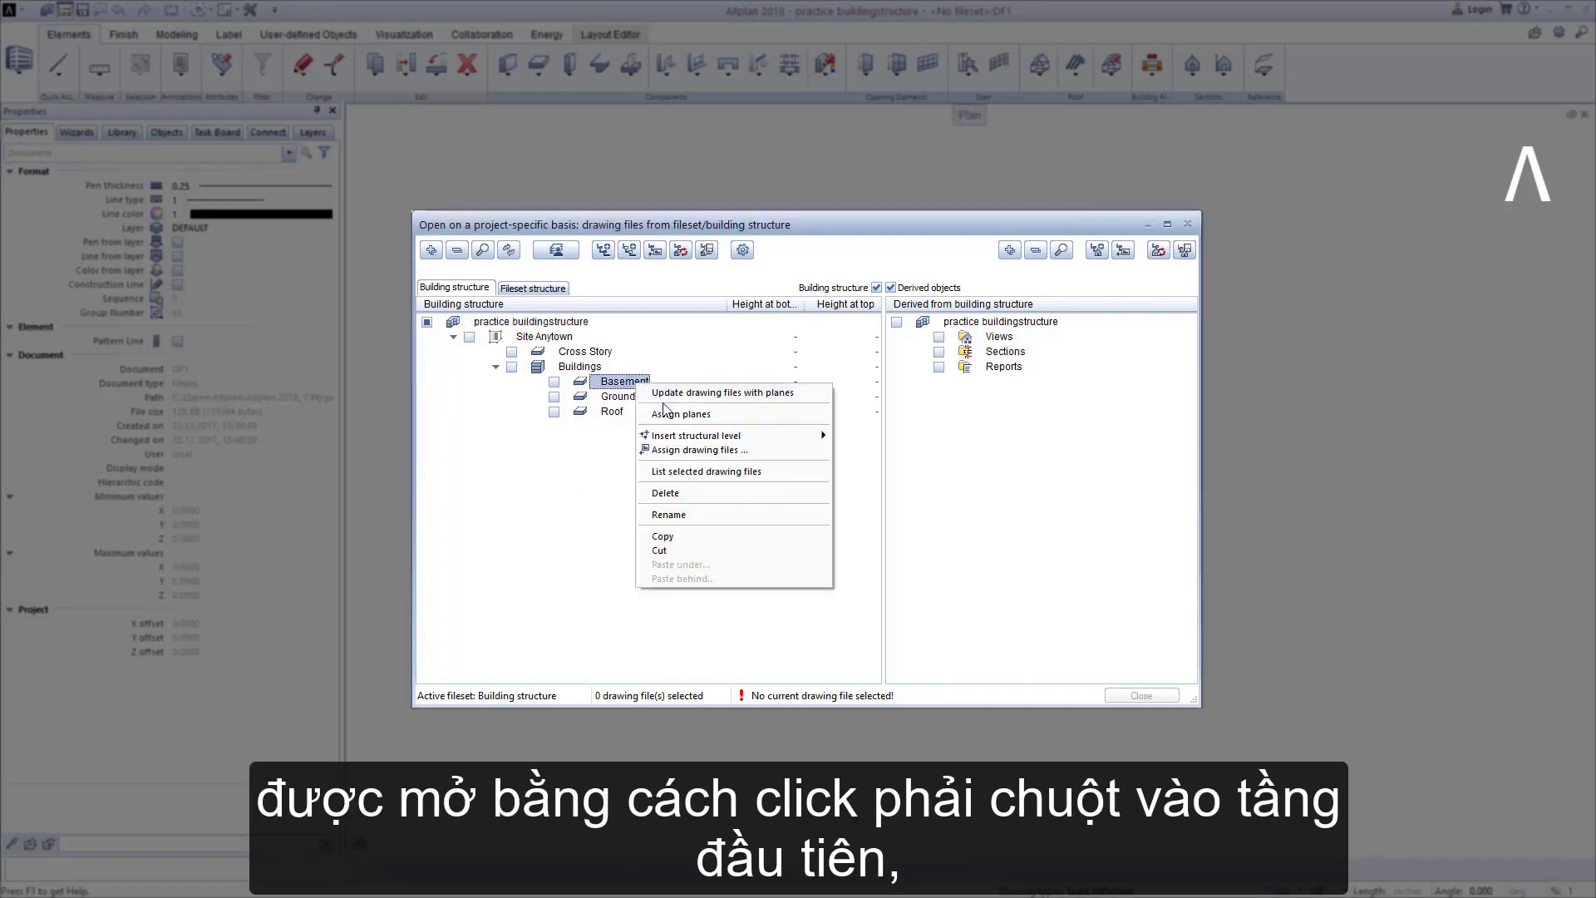
pyautogui.click(792, 450)
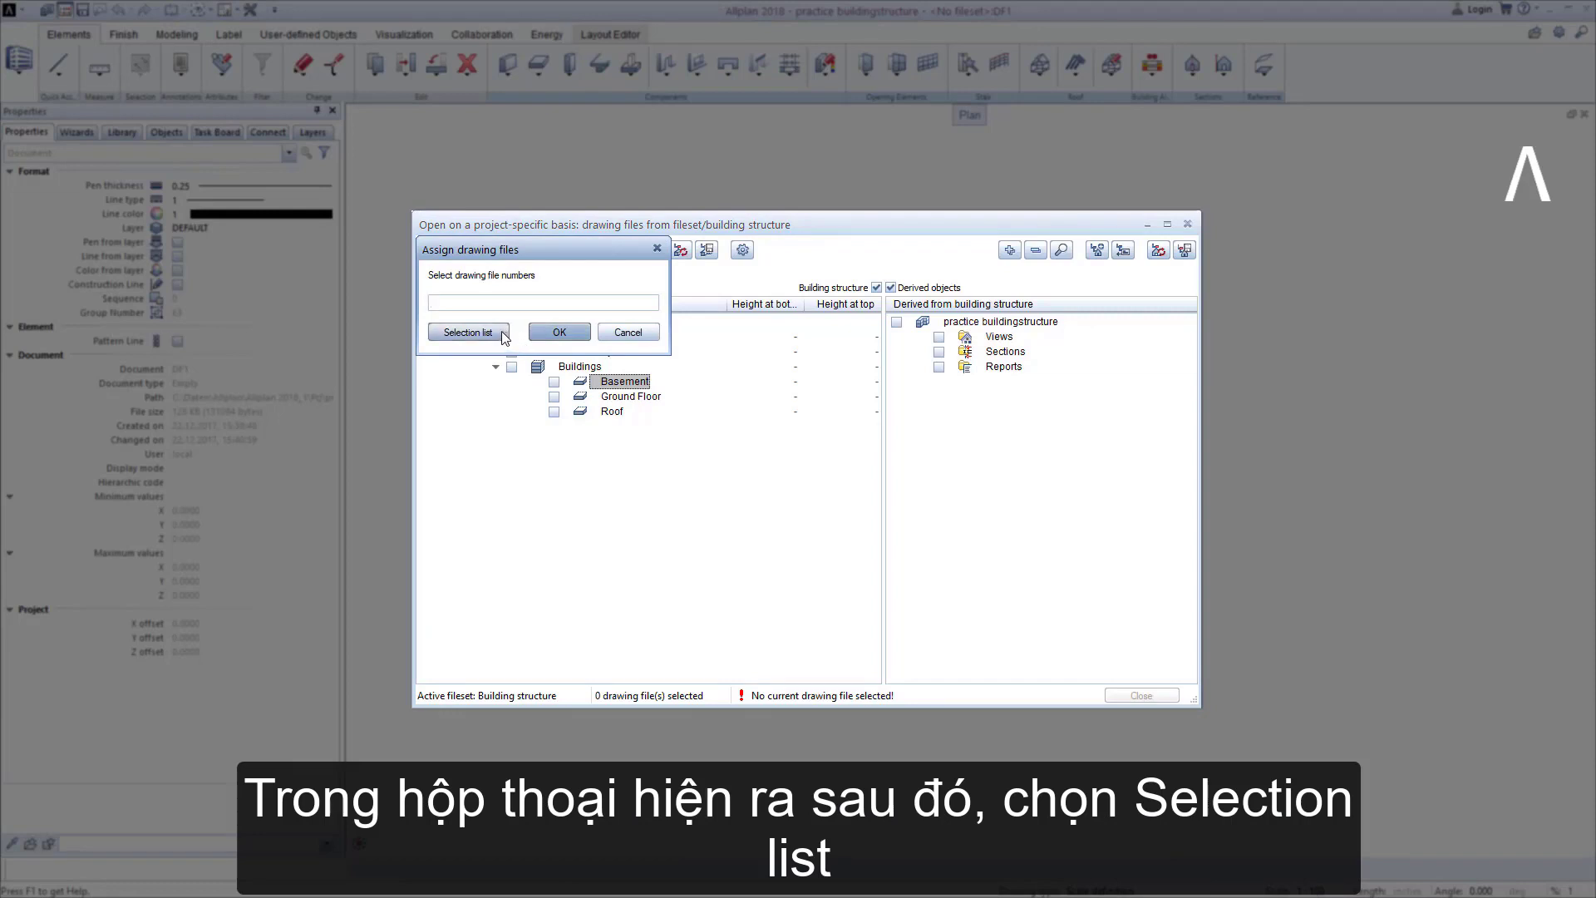
pyautogui.click(468, 332)
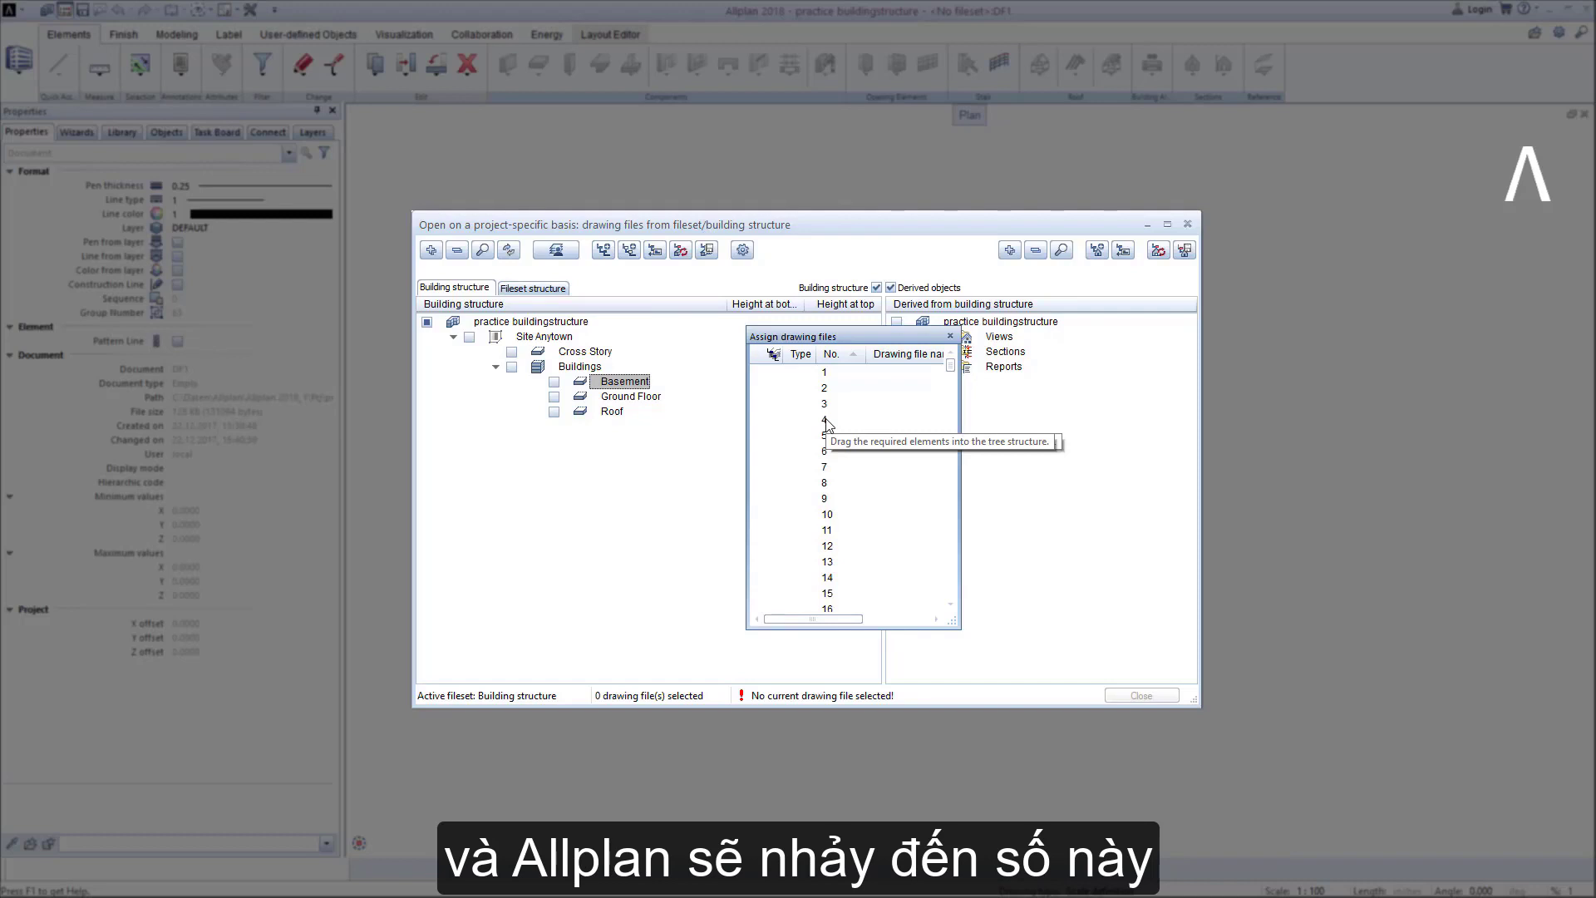
pyautogui.click(827, 426)
pyautogui.write('100')
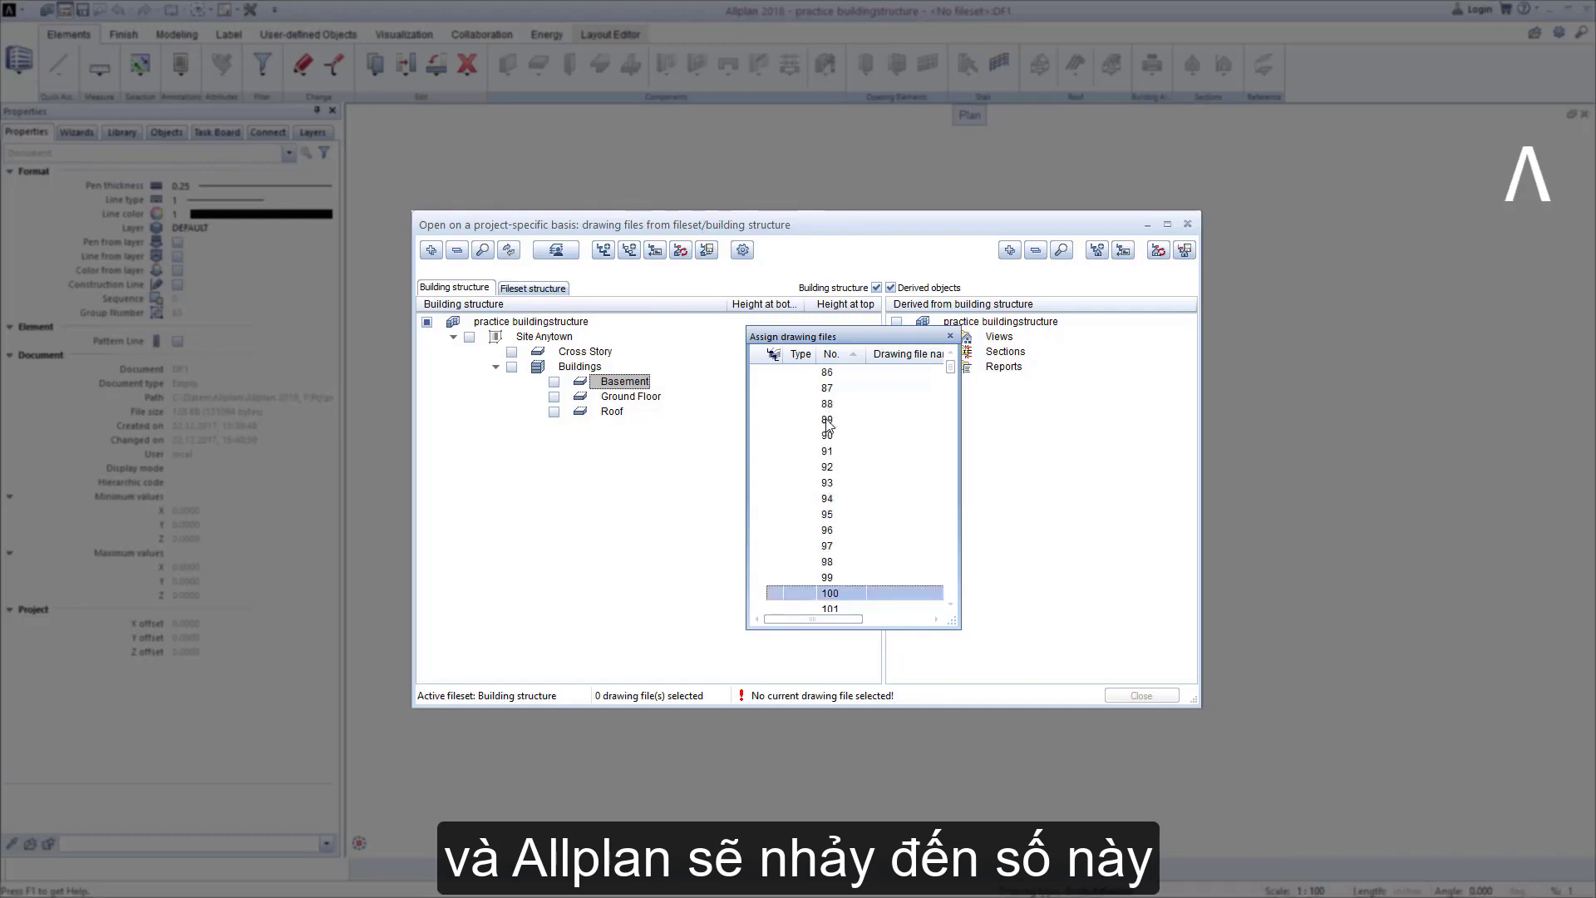
pyautogui.scroll(-1, 858, 515)
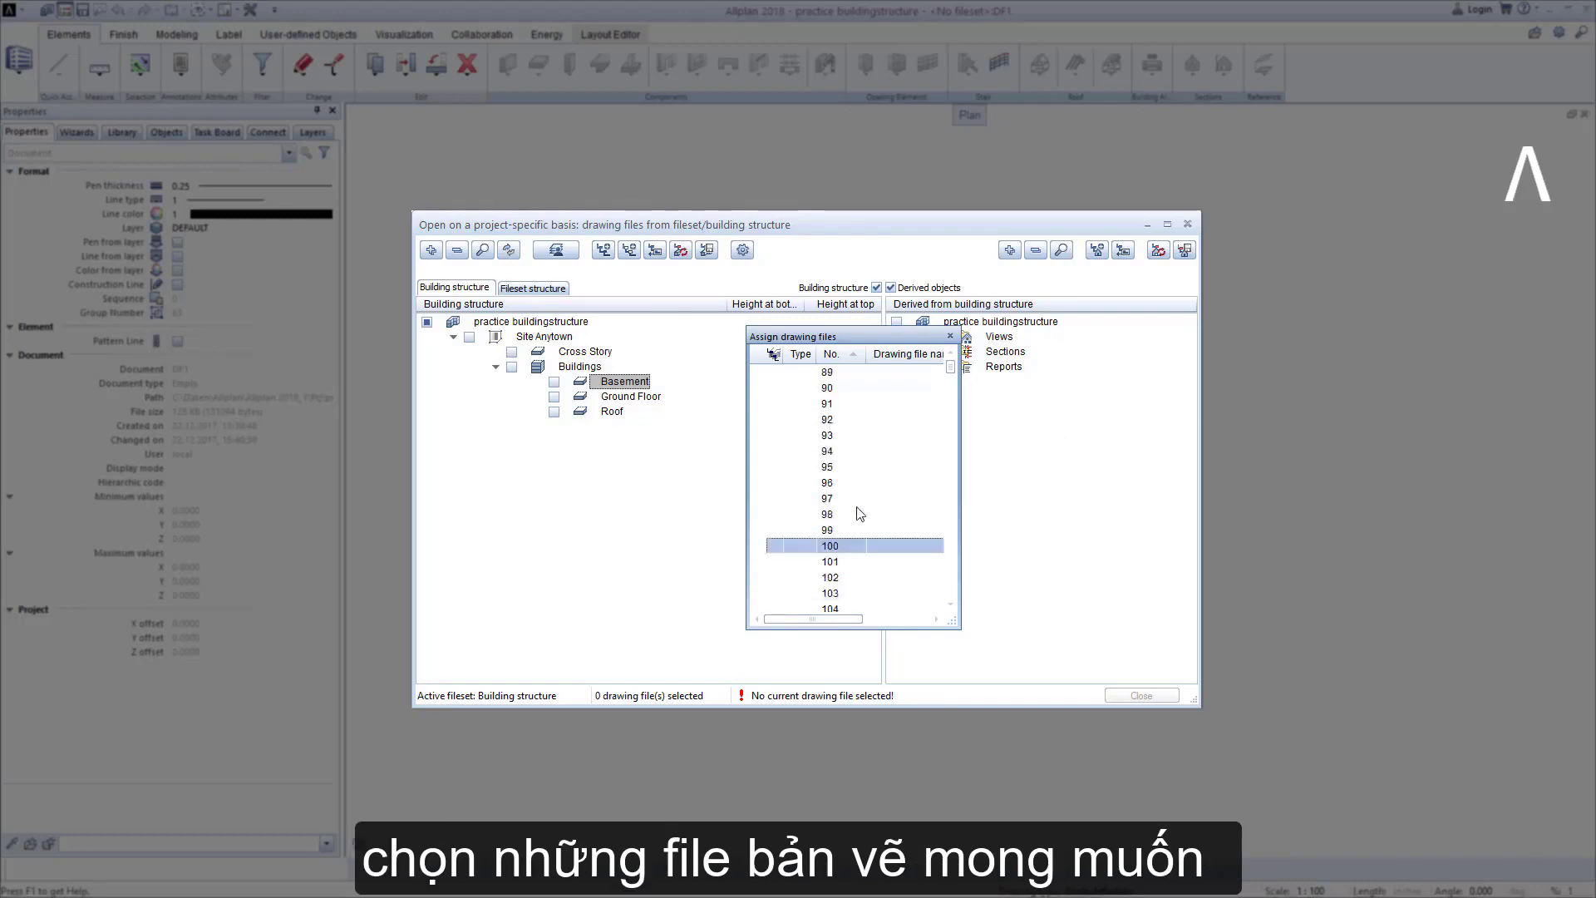
pyautogui.keyDown('shift'); pyautogui.click(832, 562); pyautogui.keyUp('shift')
pyautogui.moveTo(833, 561); pyautogui.dragTo(623, 384)
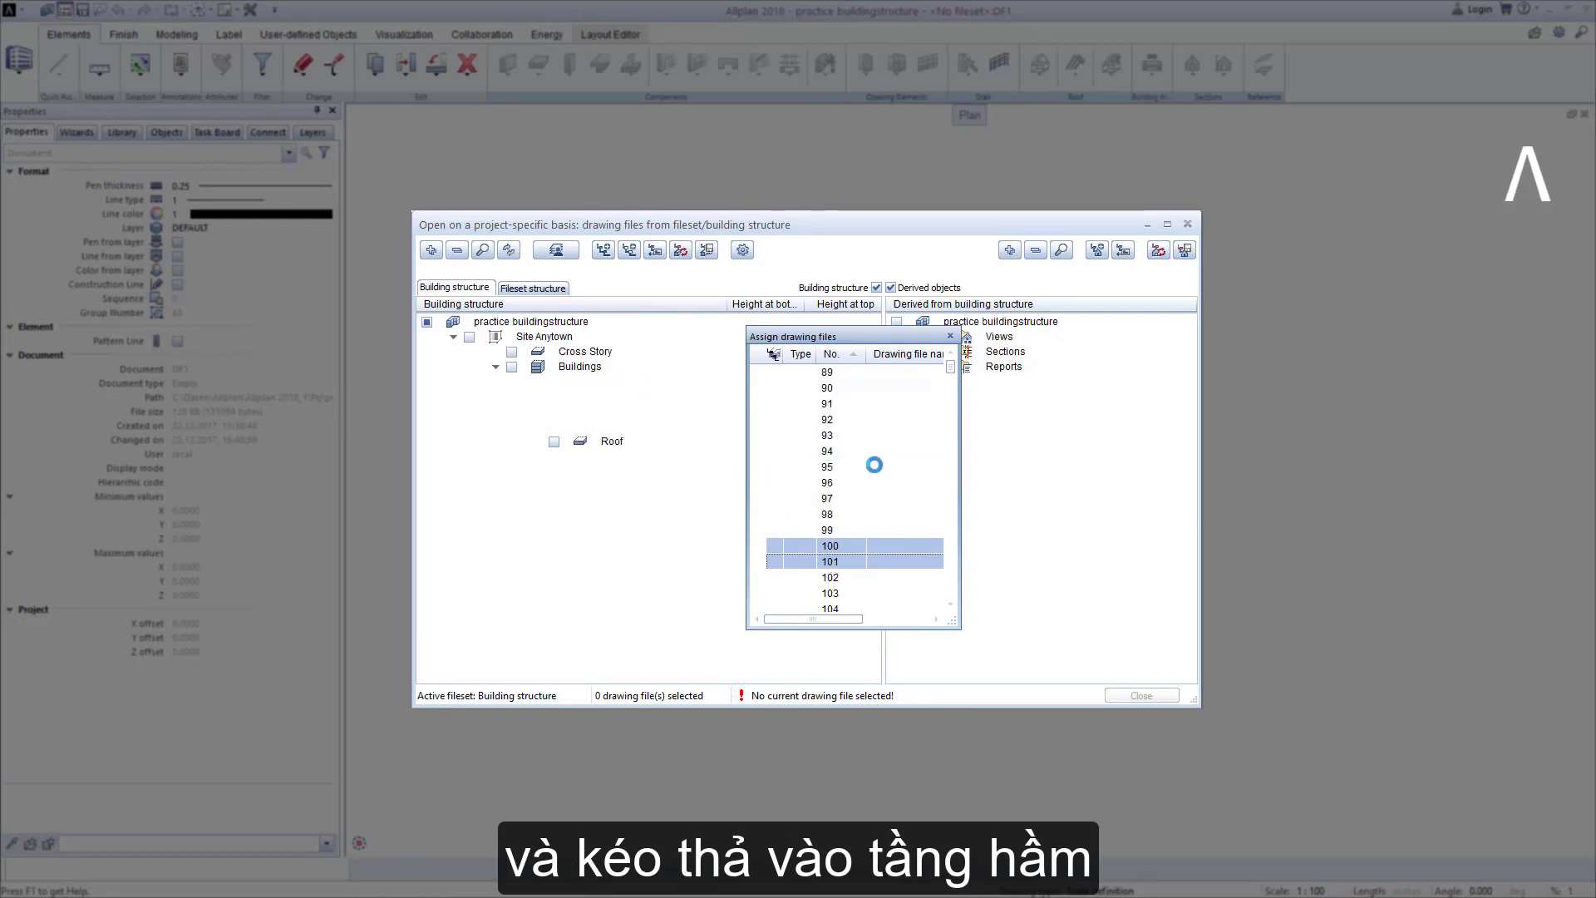
pyautogui.scroll(-10, 889, 476)
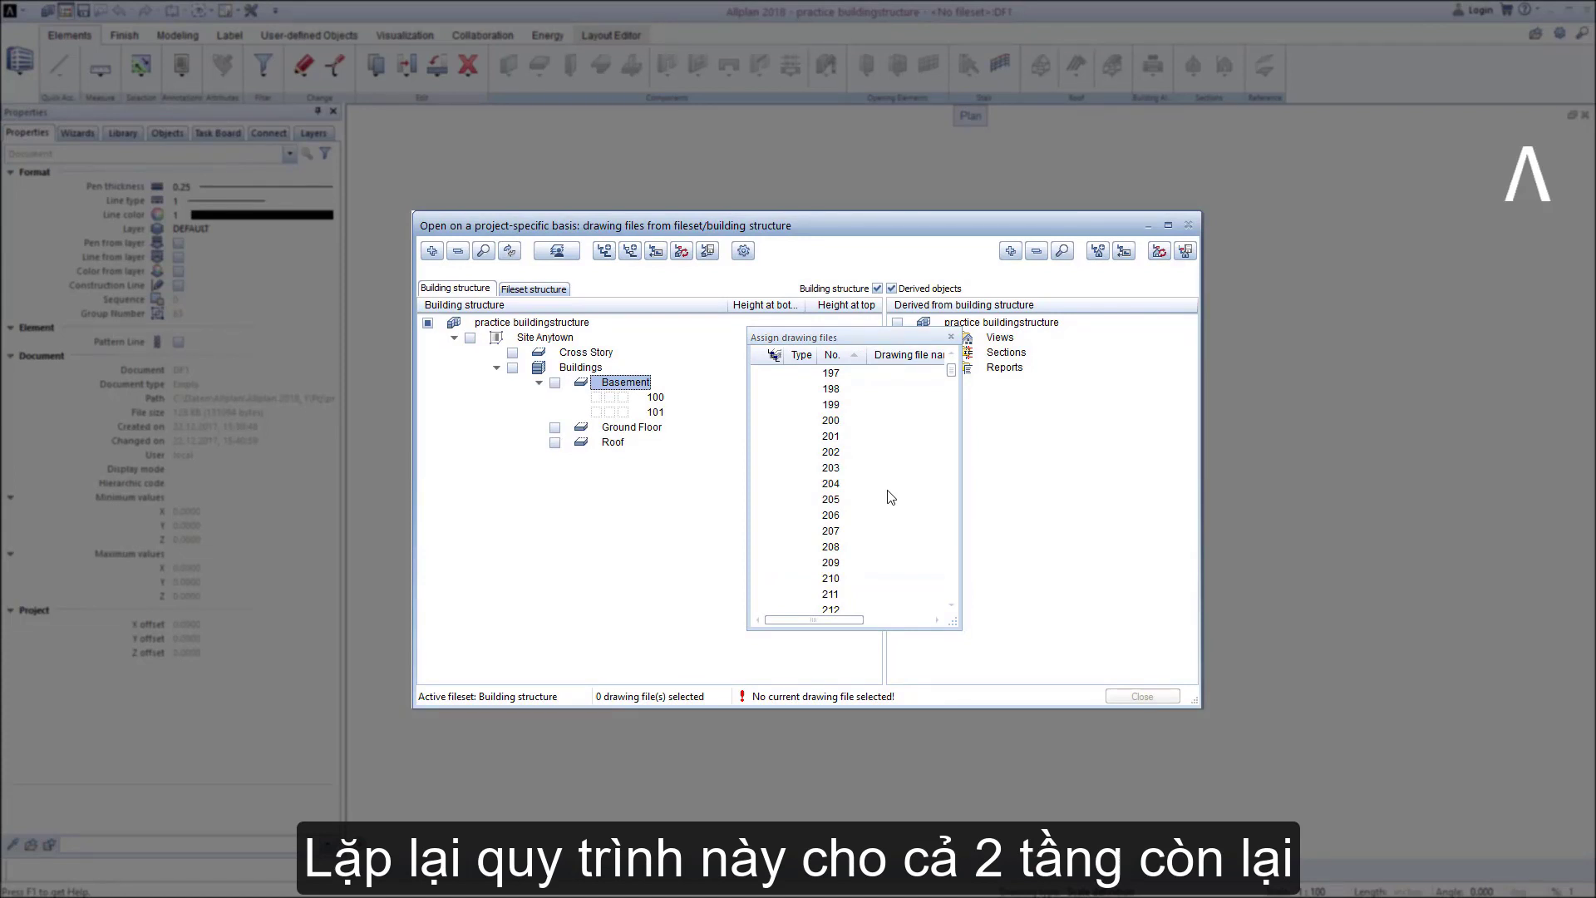
# Put drawing files 200 and 201 under Ground Floor, and 300 and 301 under Roof.
pyautogui.moveTo(829, 421); pyautogui.dragTo(830, 435)
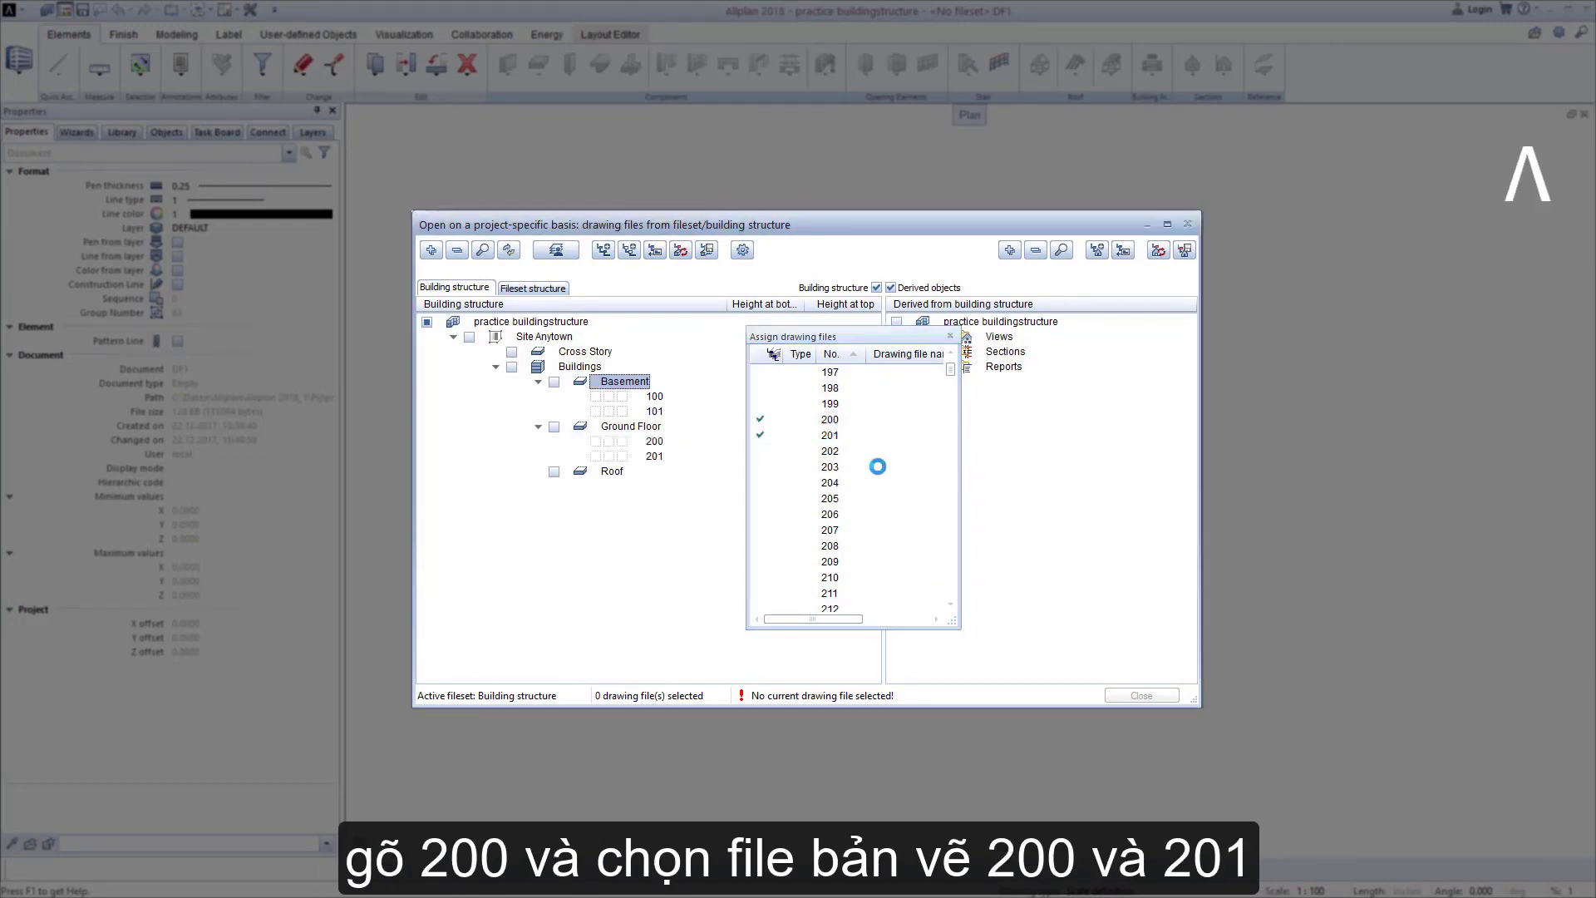
pyautogui.scroll(-5, 879, 467)
pyautogui.scroll(-7, 879, 470)
pyautogui.scroll(-8, 881, 474)
pyautogui.scroll(-7, 882, 478)
pyautogui.scroll(-5, 838, 485)
pyautogui.click(839, 483)
pyautogui.keyDown('shift'); pyautogui.click(834, 498); pyautogui.keyUp('shift')
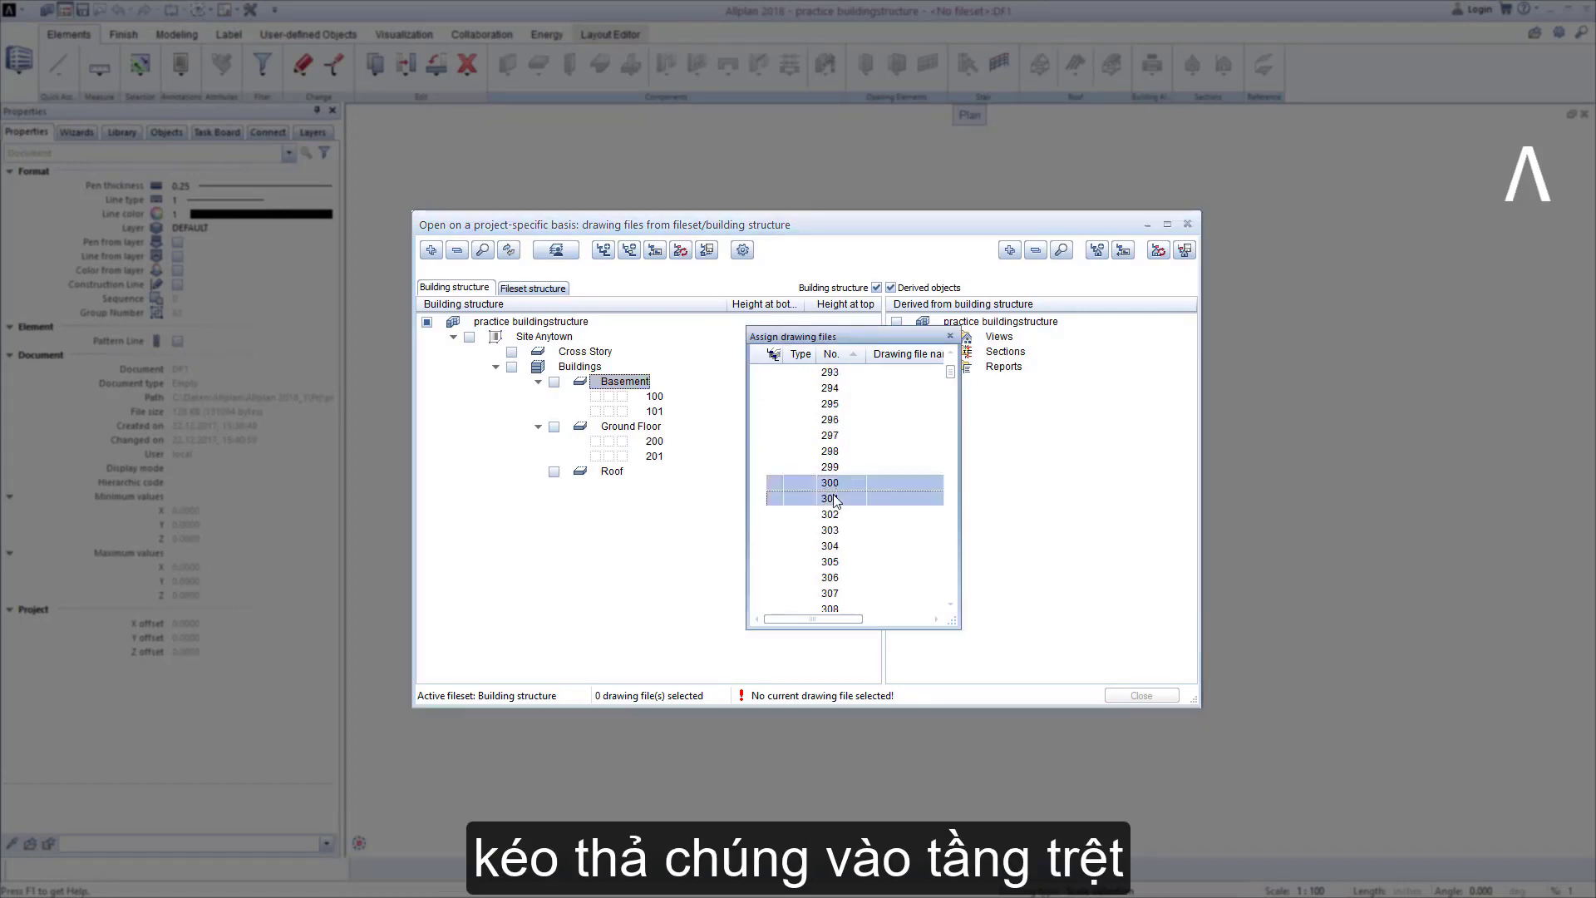
pyautogui.moveTo(834, 499); pyautogui.dragTo(614, 474)
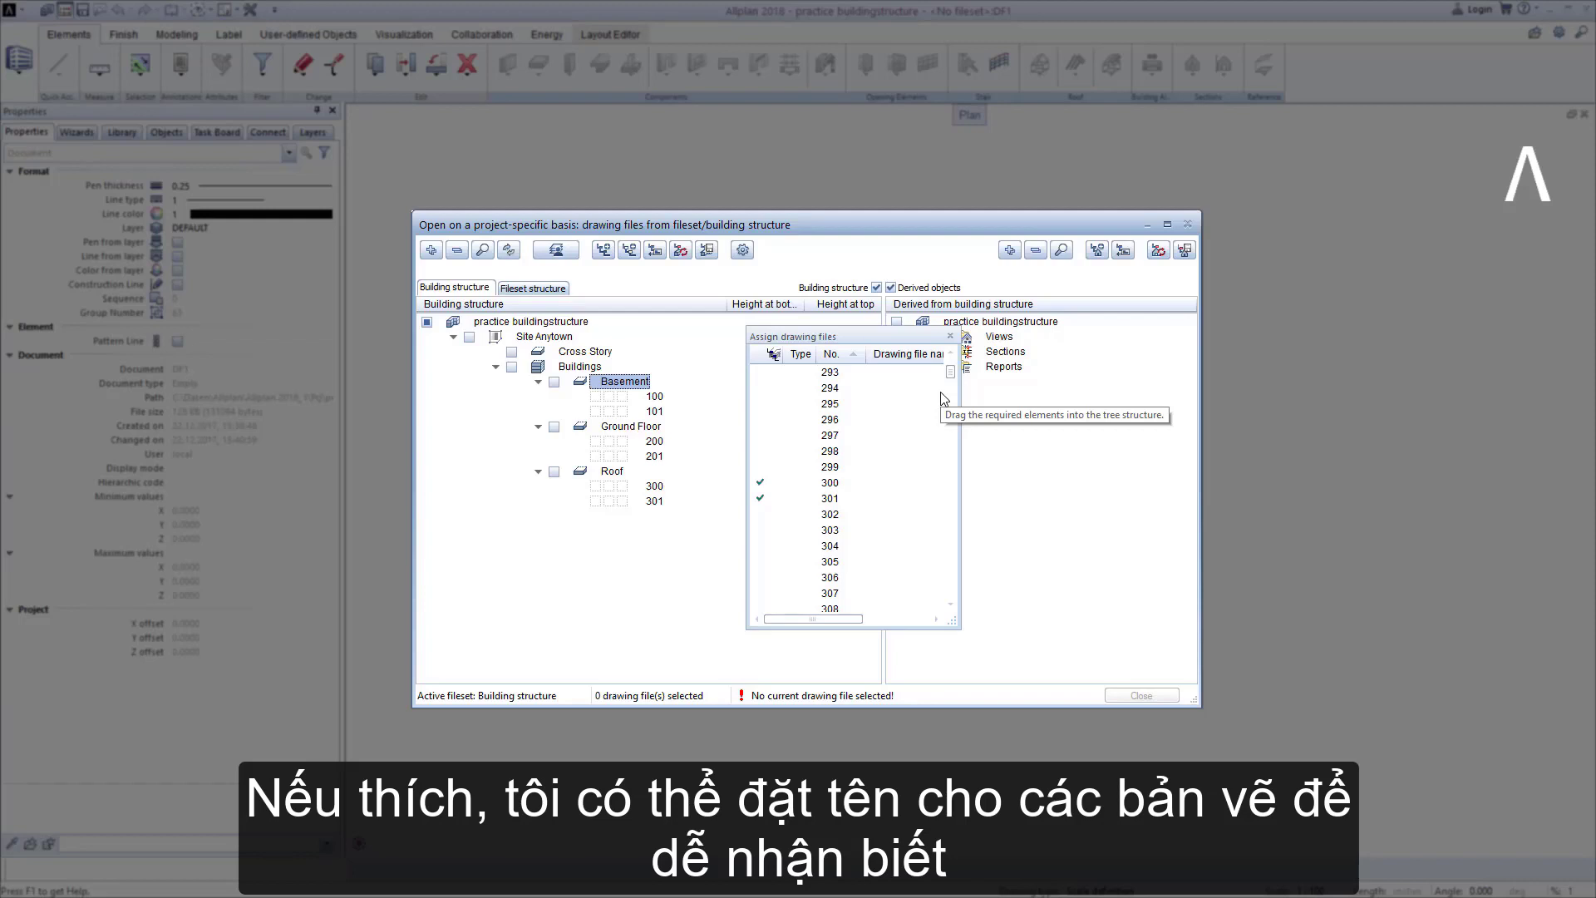
# Name drawing file 100 'Basement' and drawing file 200 'Ground Floor'.
pyautogui.click(950, 336)
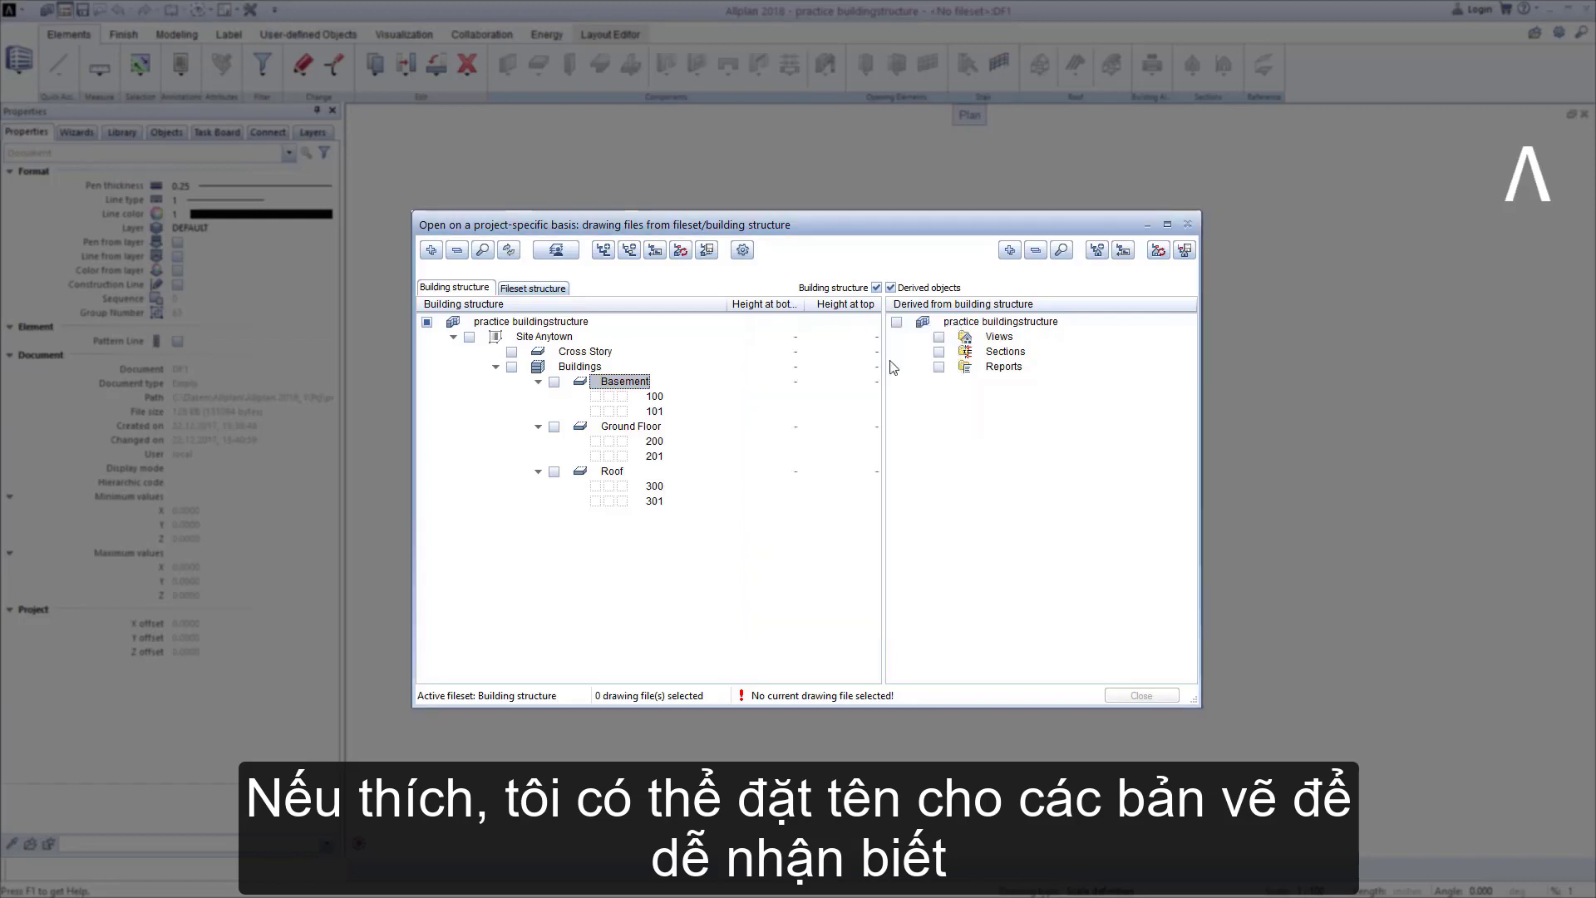
pyautogui.click(656, 399)
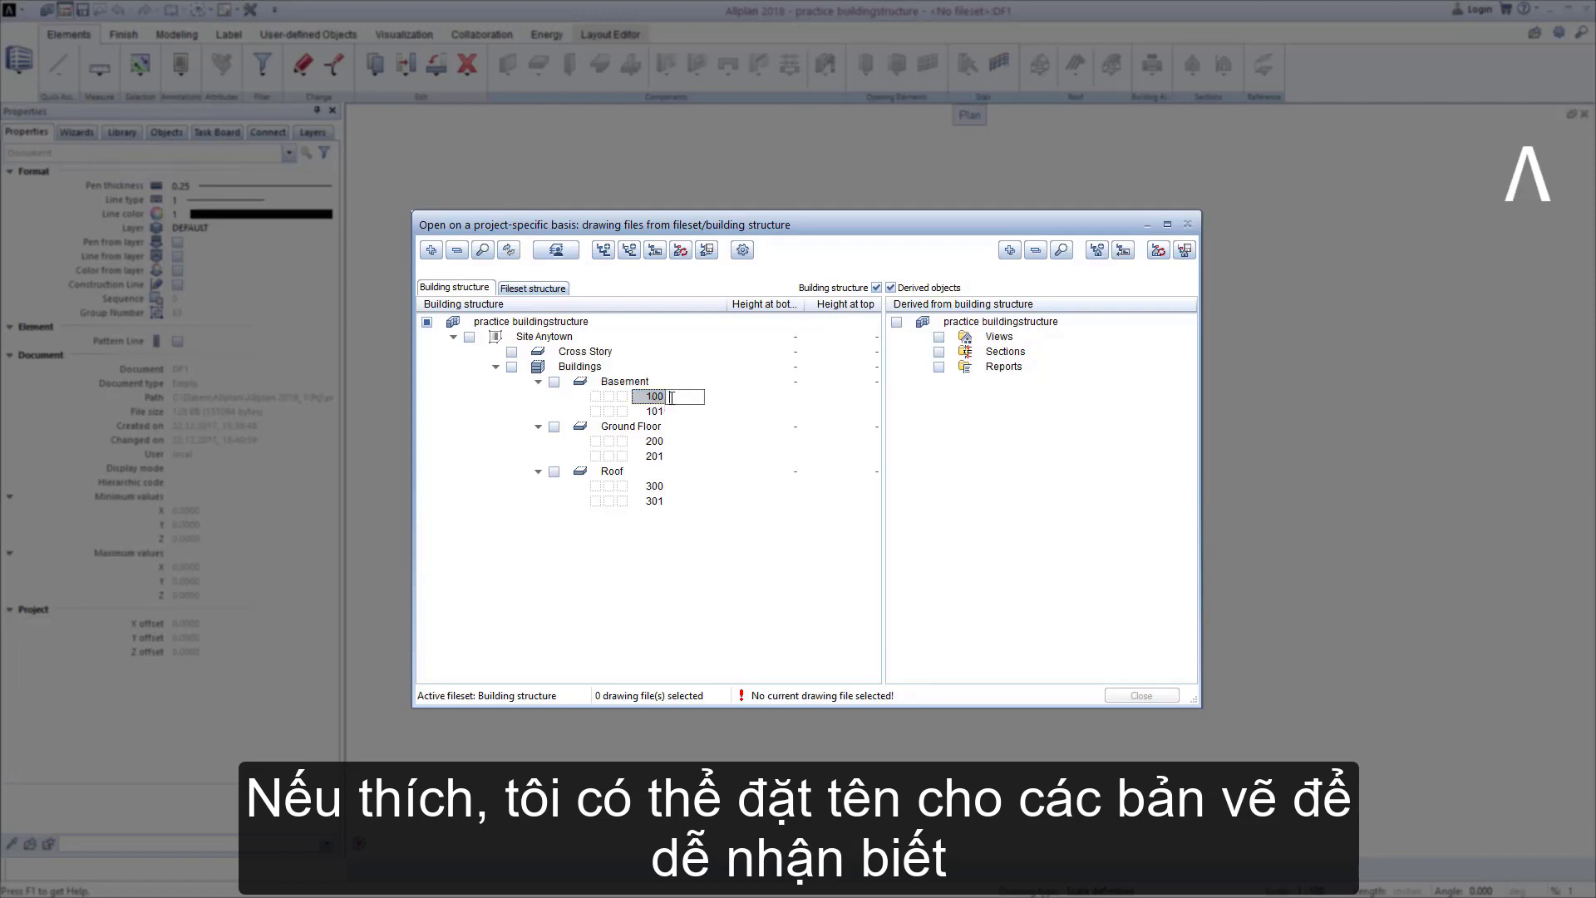
pyautogui.write('Bas')
pyautogui.write('ement')
pyautogui.click(681, 444)
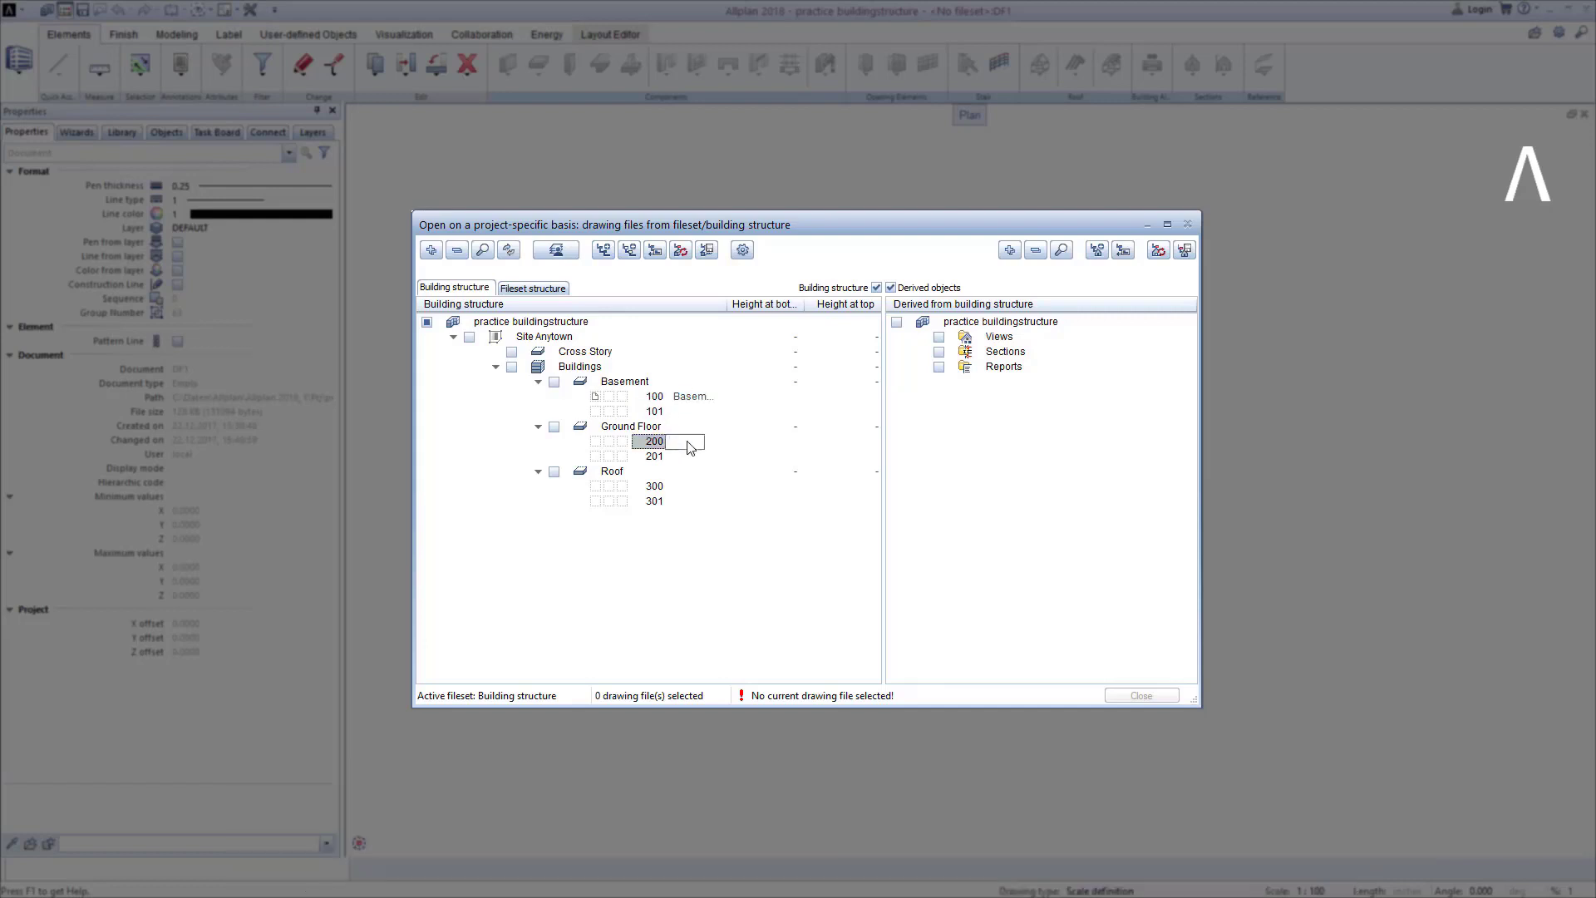
pyautogui.write('Ground')
pyautogui.write(' Floor')
pyautogui.press('Return')
# Name drawing file 300 'Roof'.
pyautogui.click(679, 487)
pyautogui.click(700, 487)
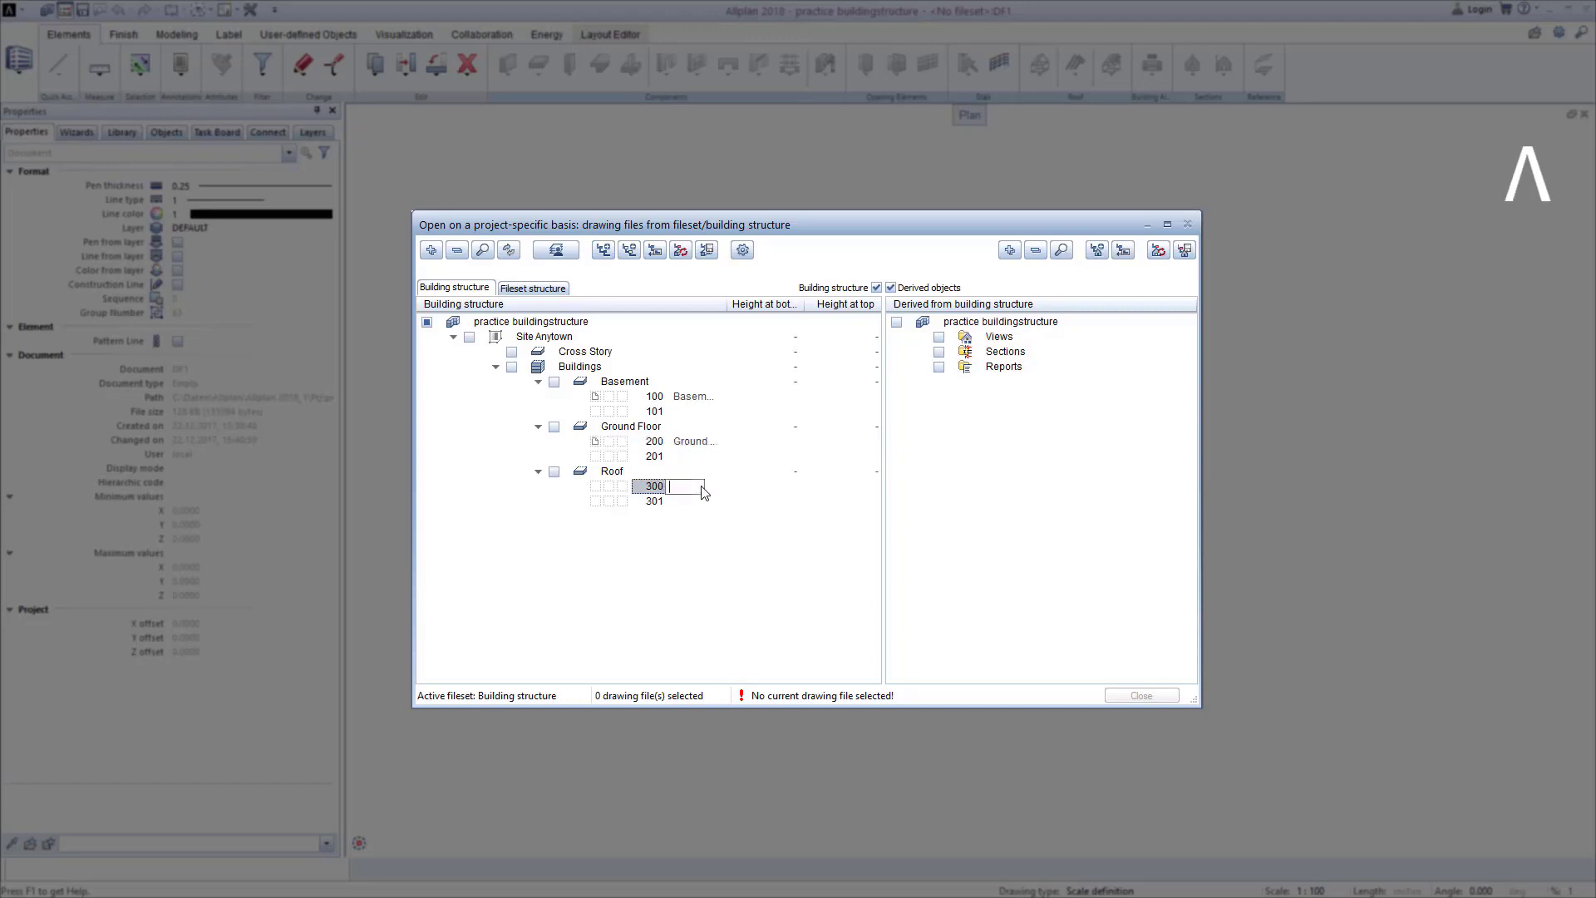
pyautogui.write('Roof')
pyautogui.press('Return')
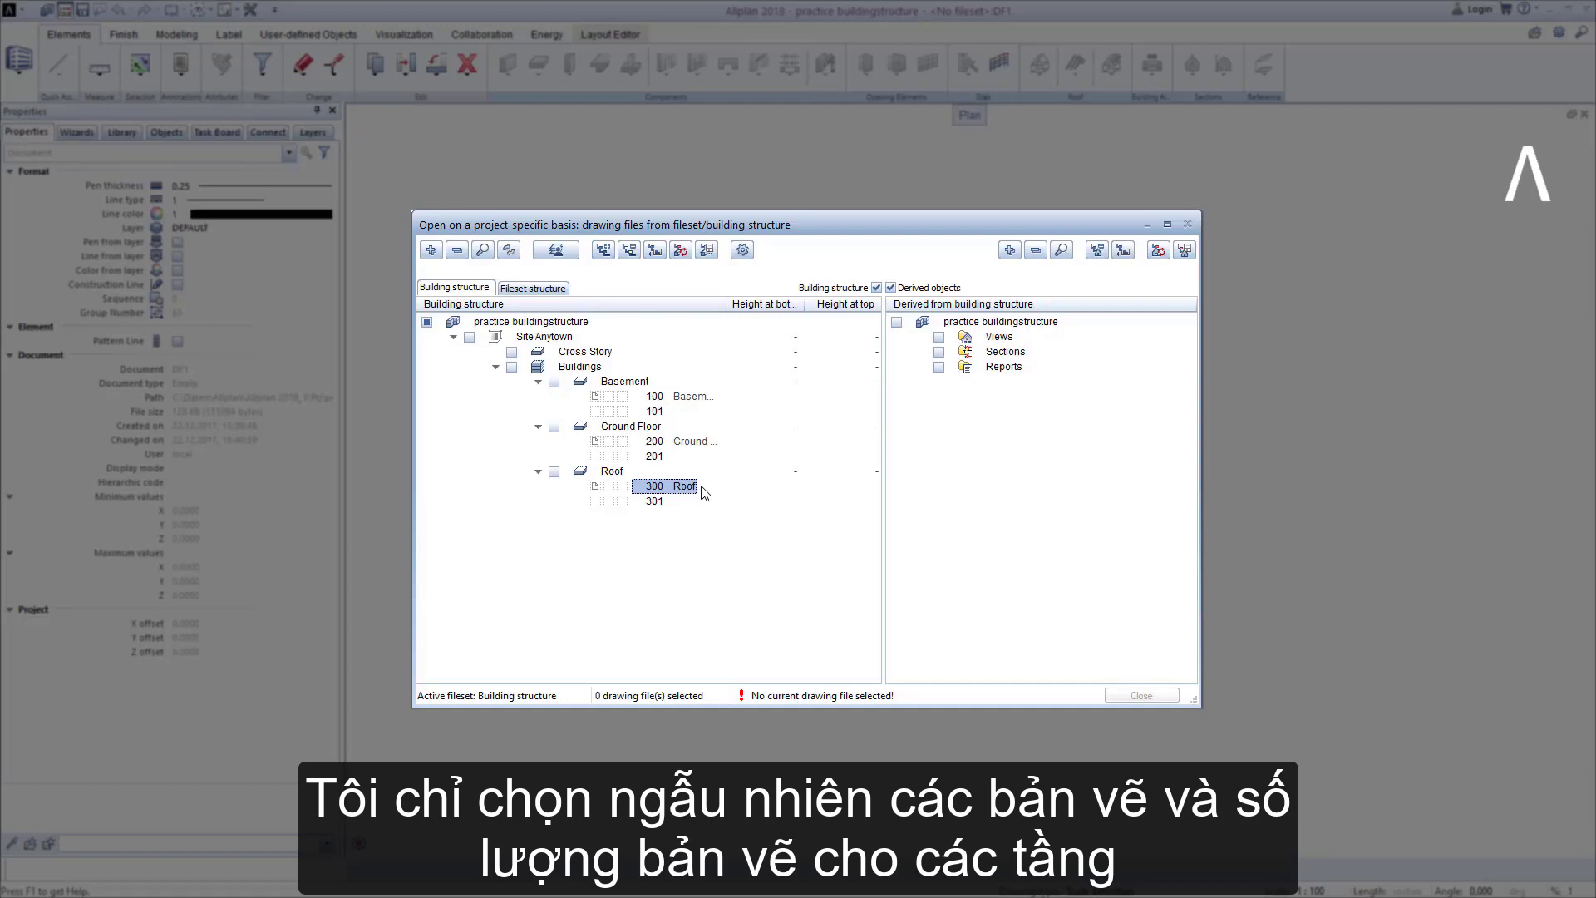
pyautogui.click(630, 557)
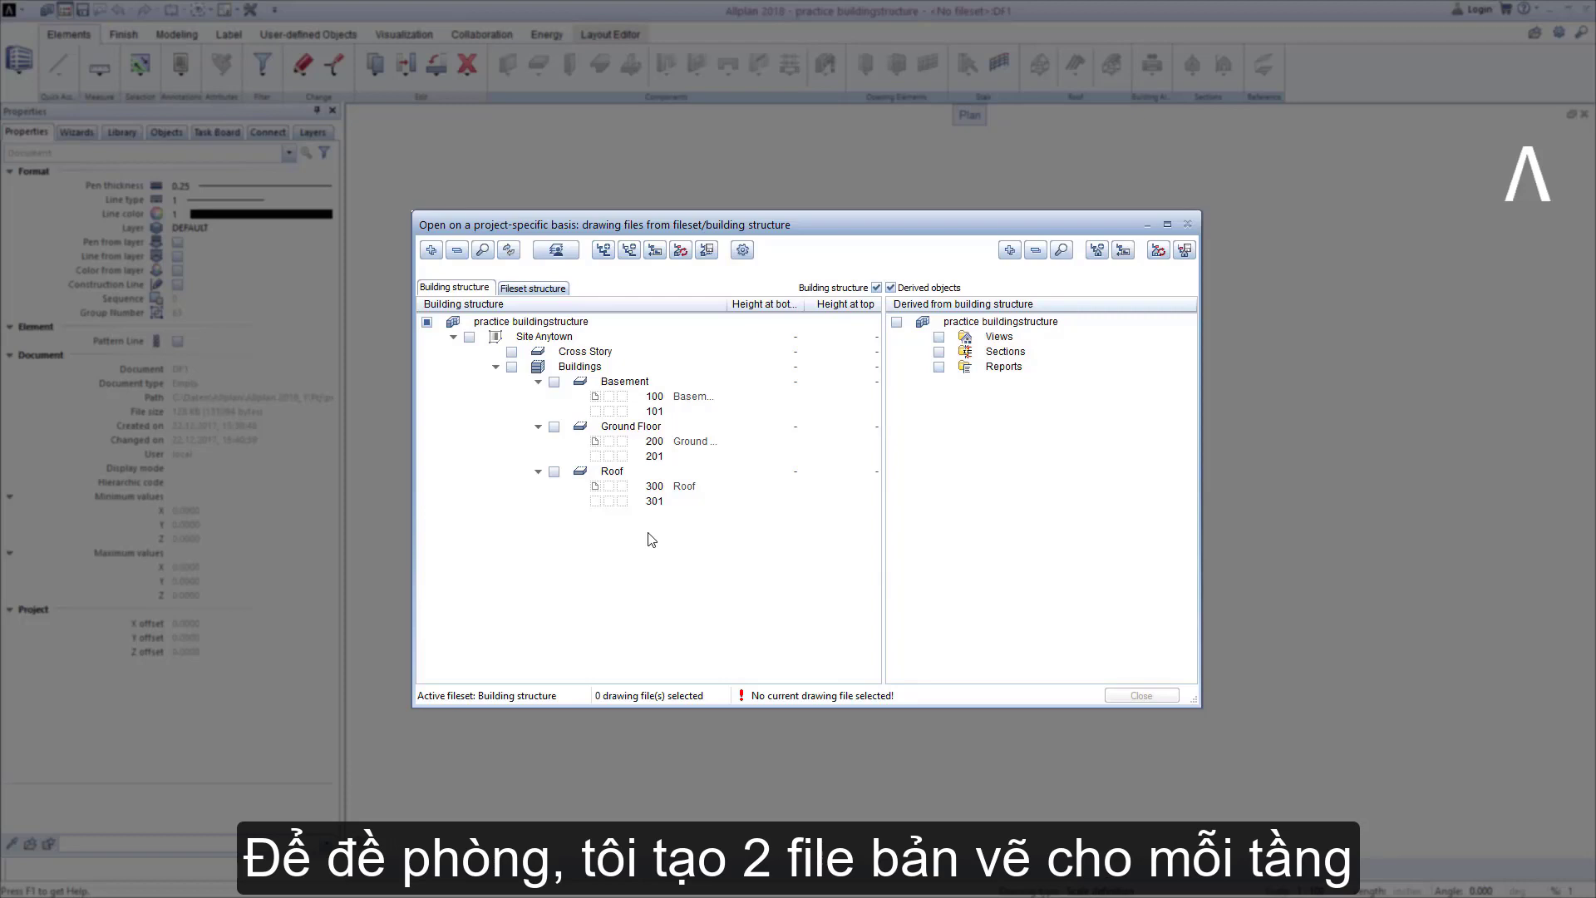
pyautogui.click(653, 454)
pyautogui.click(655, 486)
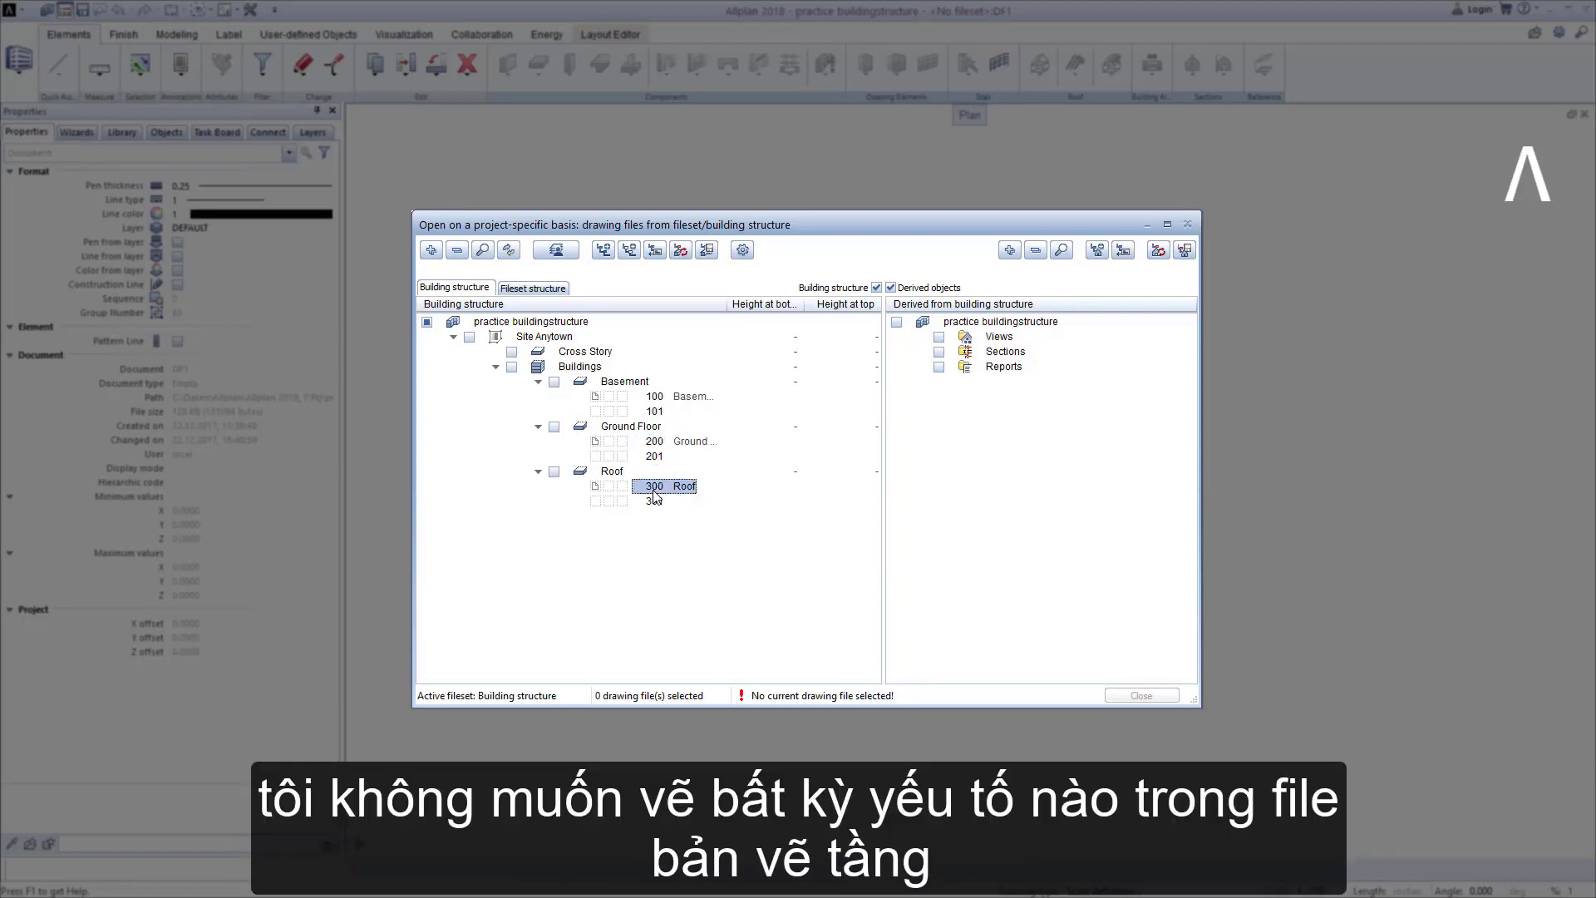
pyautogui.click(654, 398)
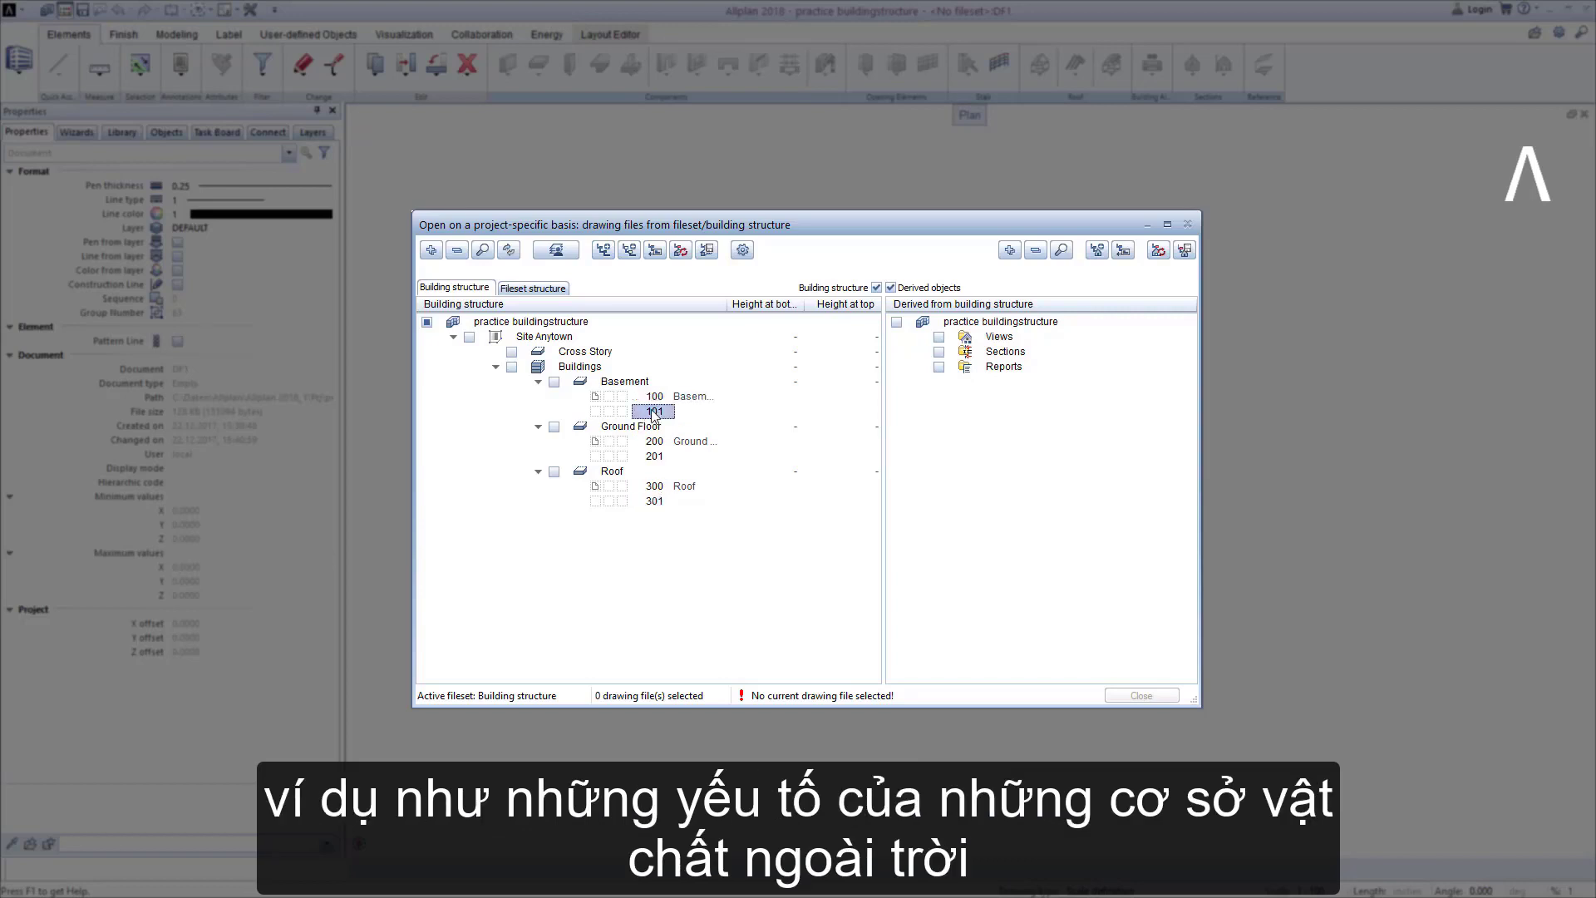
pyautogui.click(655, 441)
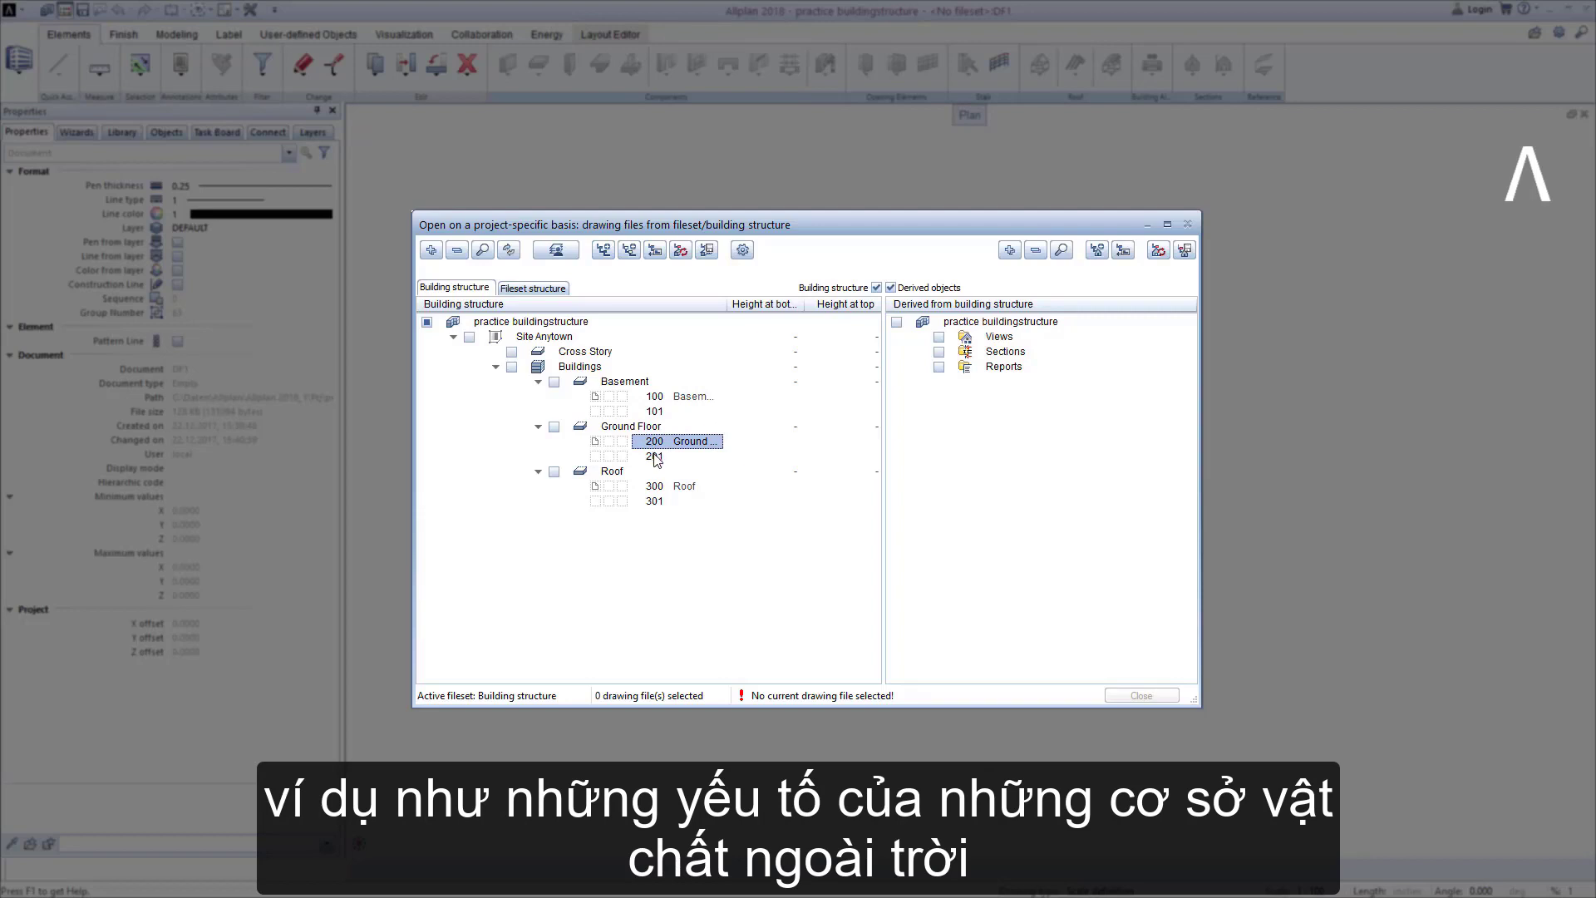